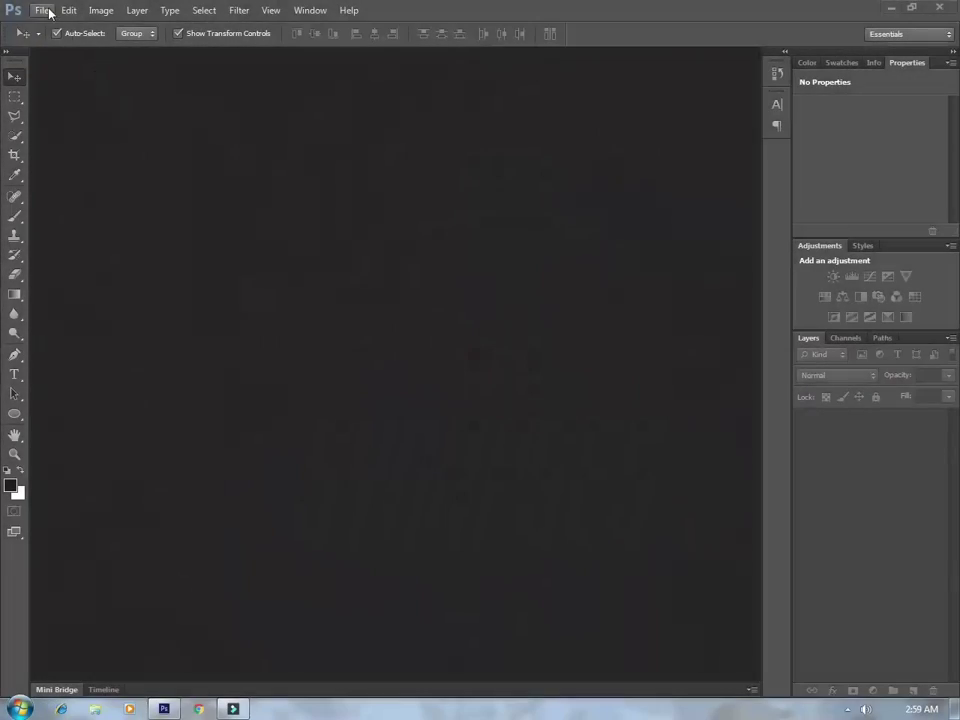
- Create a new 1280×720 document named 'Moon' with resolution 150 and a white background
click(42, 10)
click(50, 26)
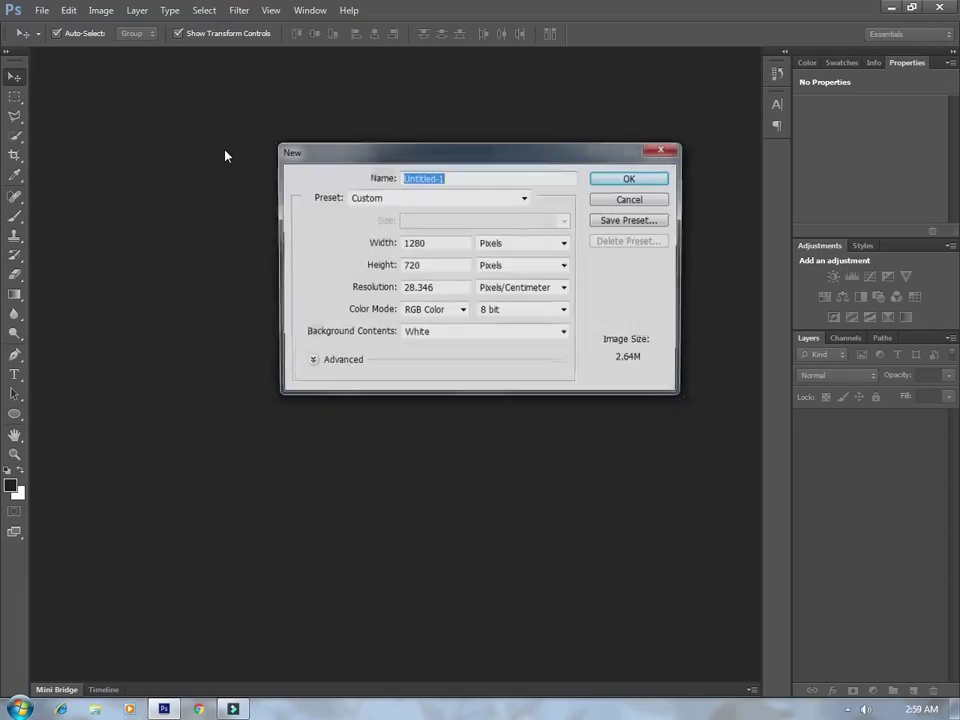
click(462, 178)
drag(441, 183, 386, 171)
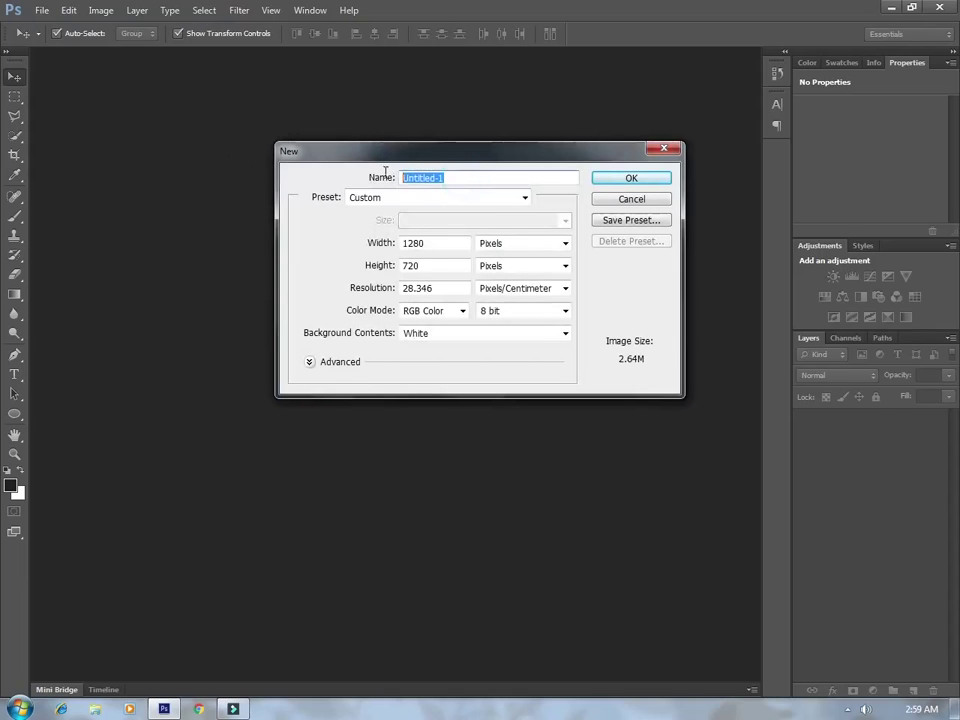
text(Moon)
double_click(449, 289)
text(150)
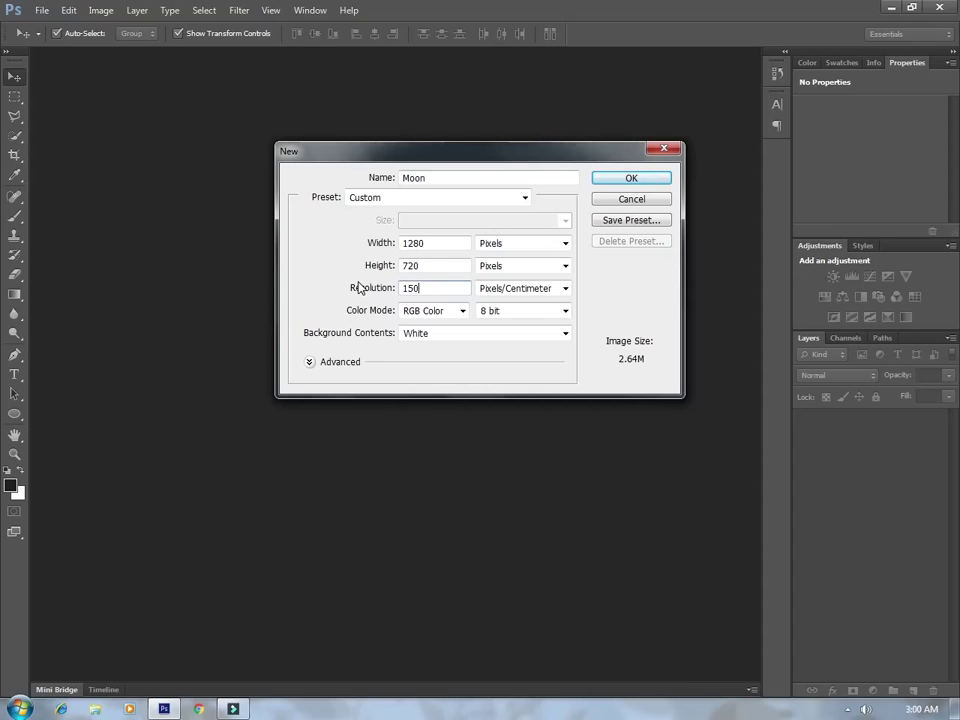
click(616, 182)
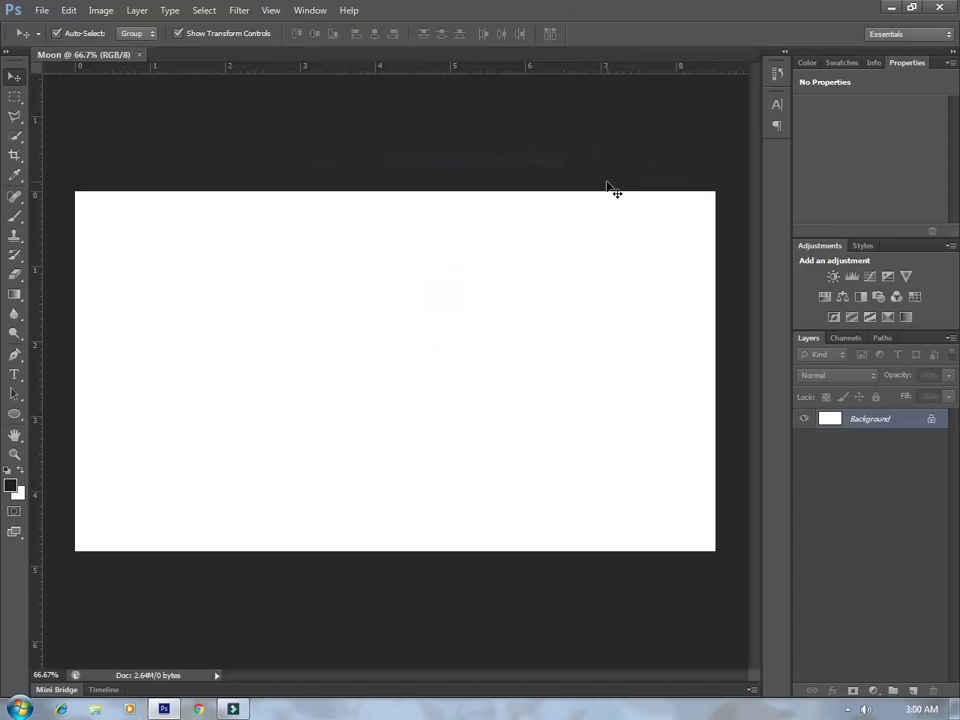
- Fit the canvas, add a Radial-style Gradient Fill layer, and open its gradient colours for editing
key(ctrl+0)
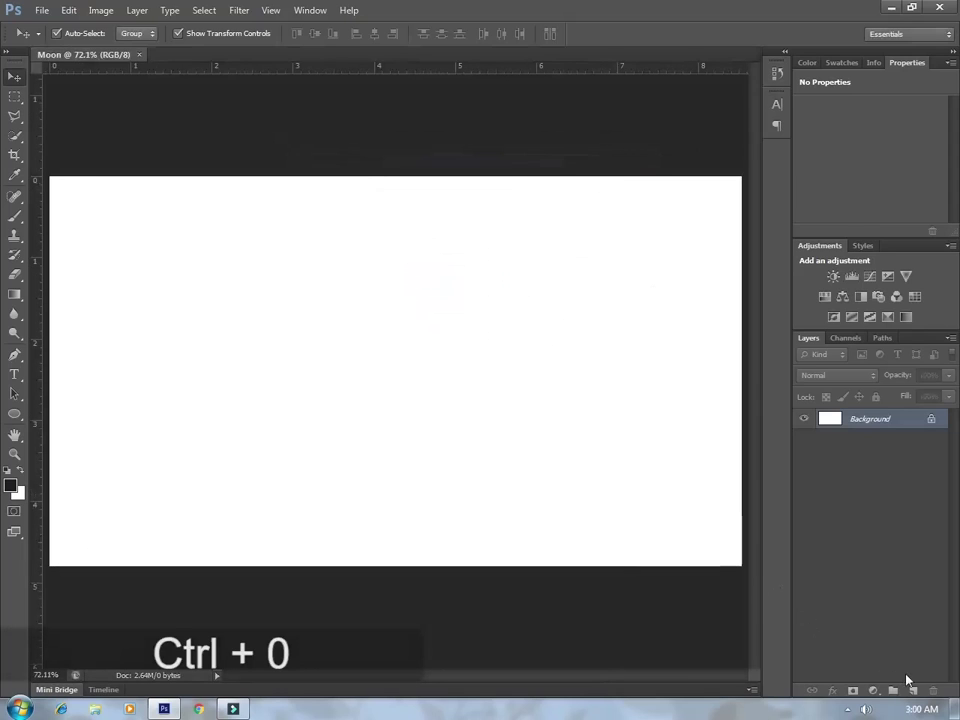
click(873, 690)
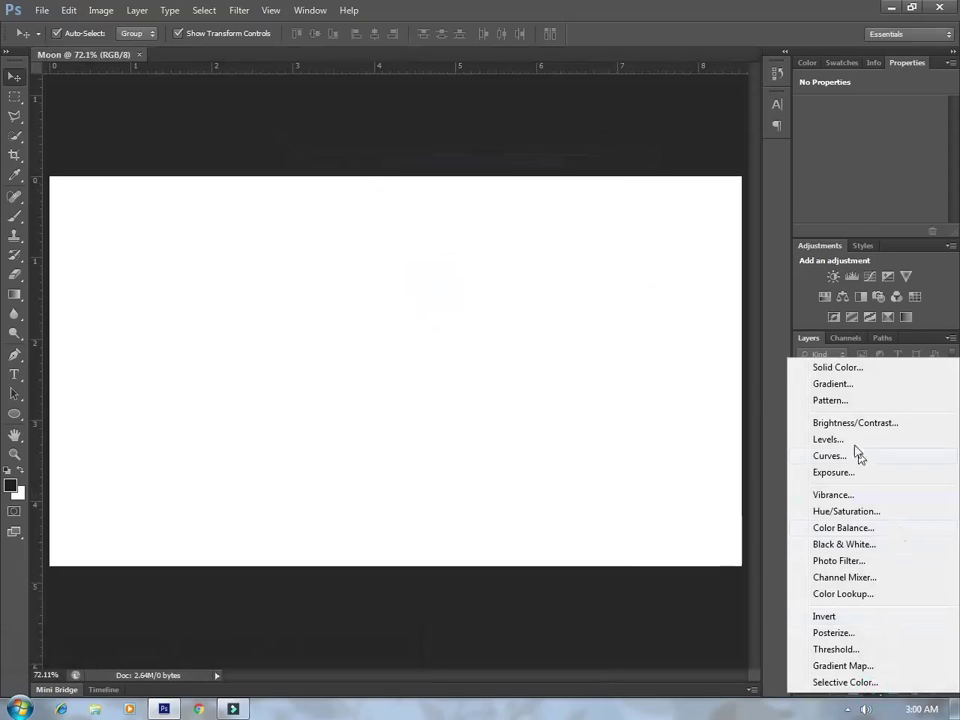
click(845, 384)
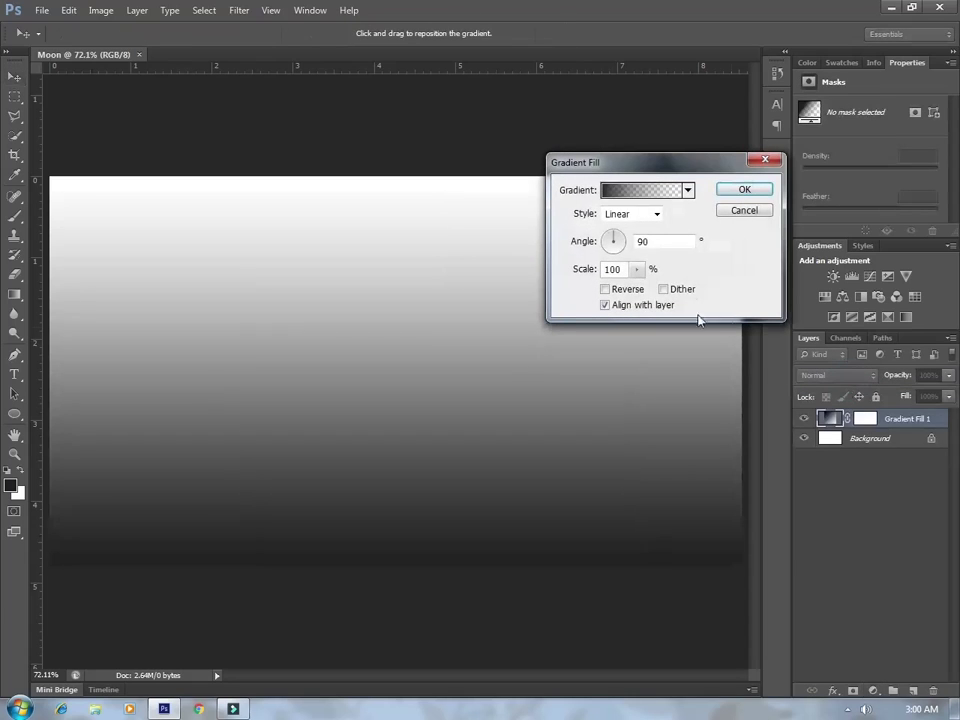
click(625, 217)
click(618, 242)
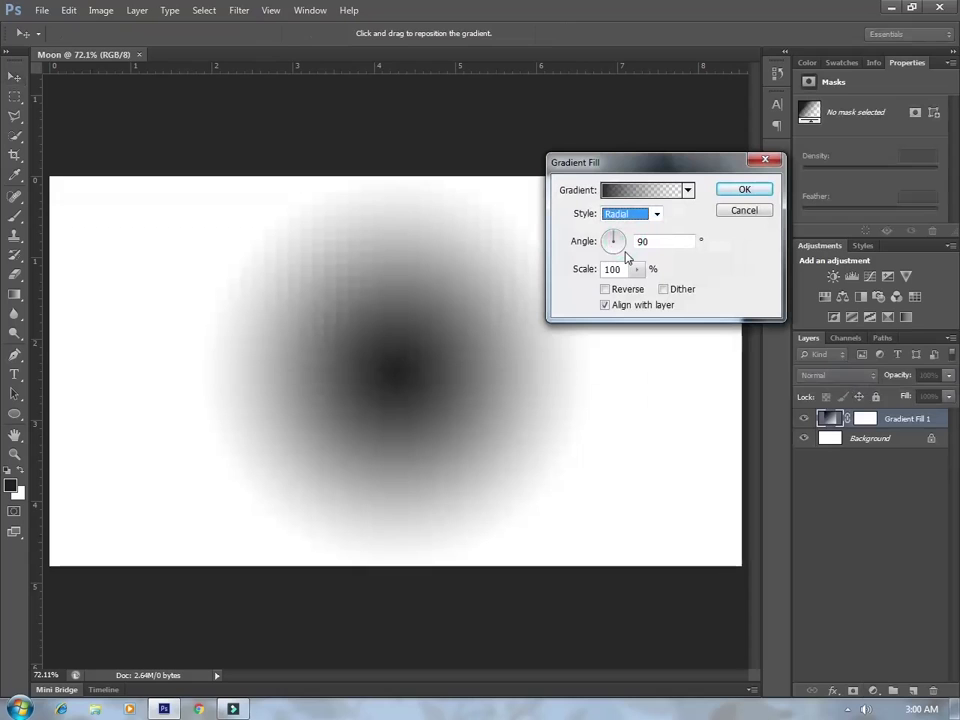
click(630, 194)
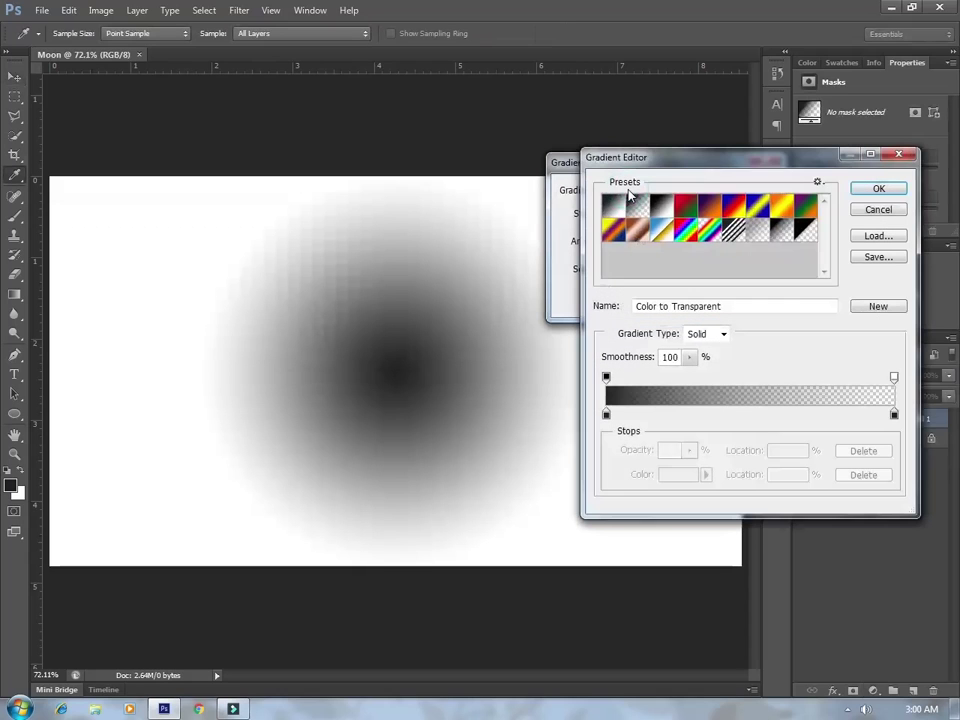
- Set the gradient stops to white and violet #eeb3ff, with the right end fully opaque
double_click(606, 414)
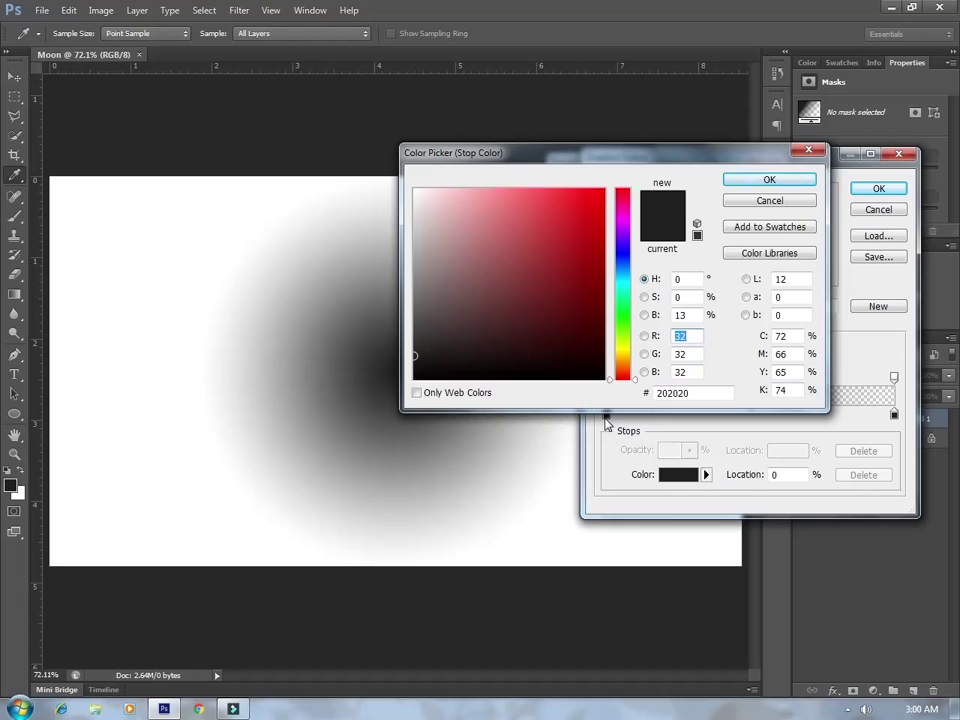
mouse_move(456, 336)
mouse_down()
mouse_move(414, 378)
mouse_move(414, 189)
mouse_up()
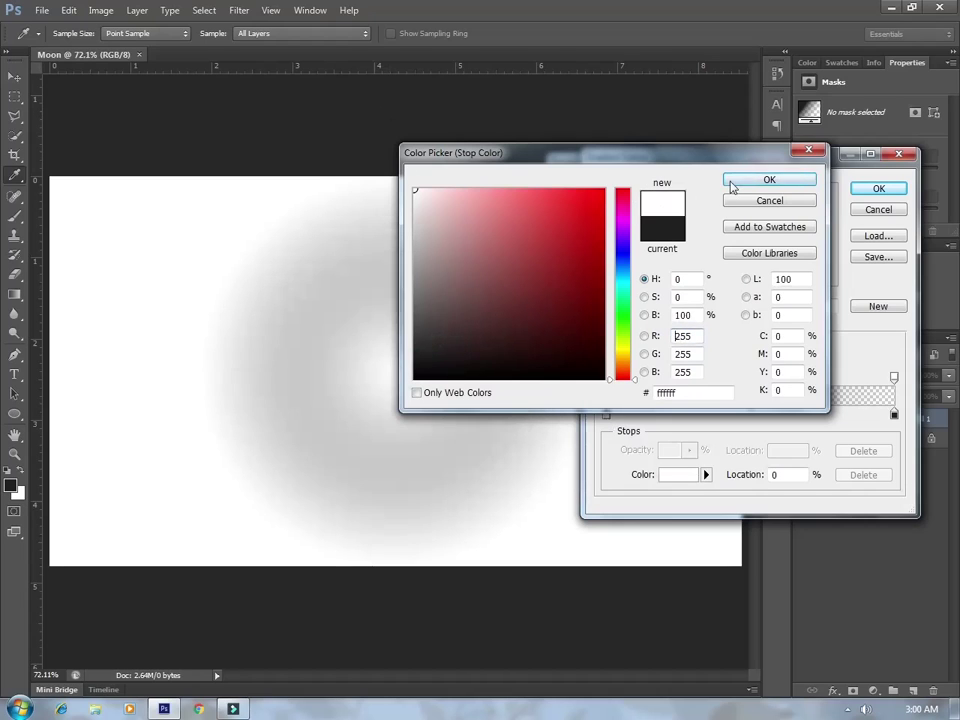
click(733, 183)
double_click(894, 414)
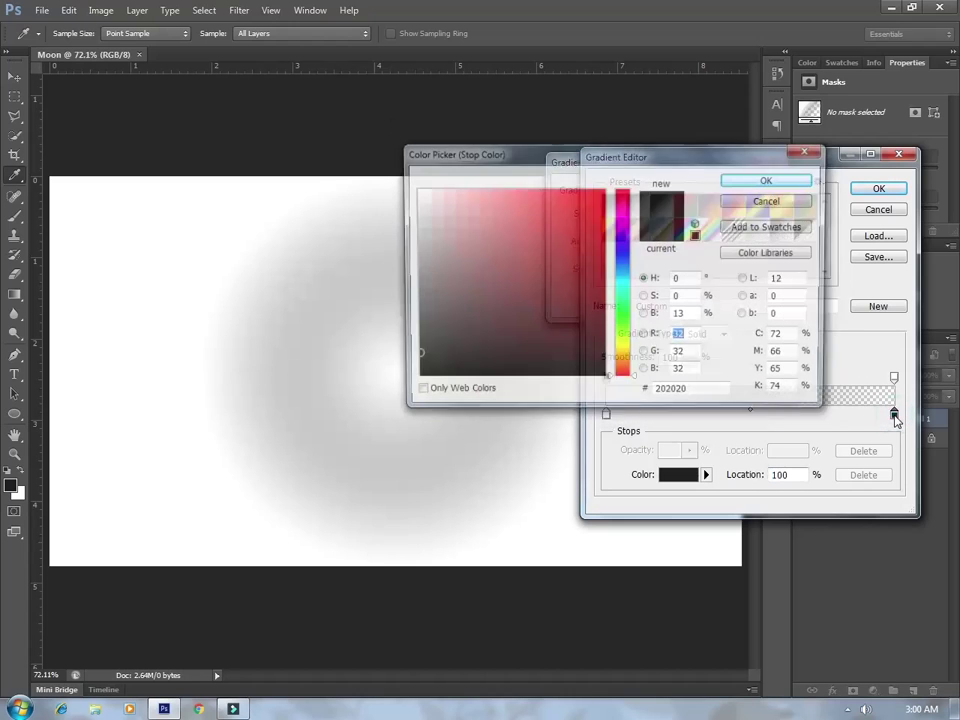
double_click(697, 393)
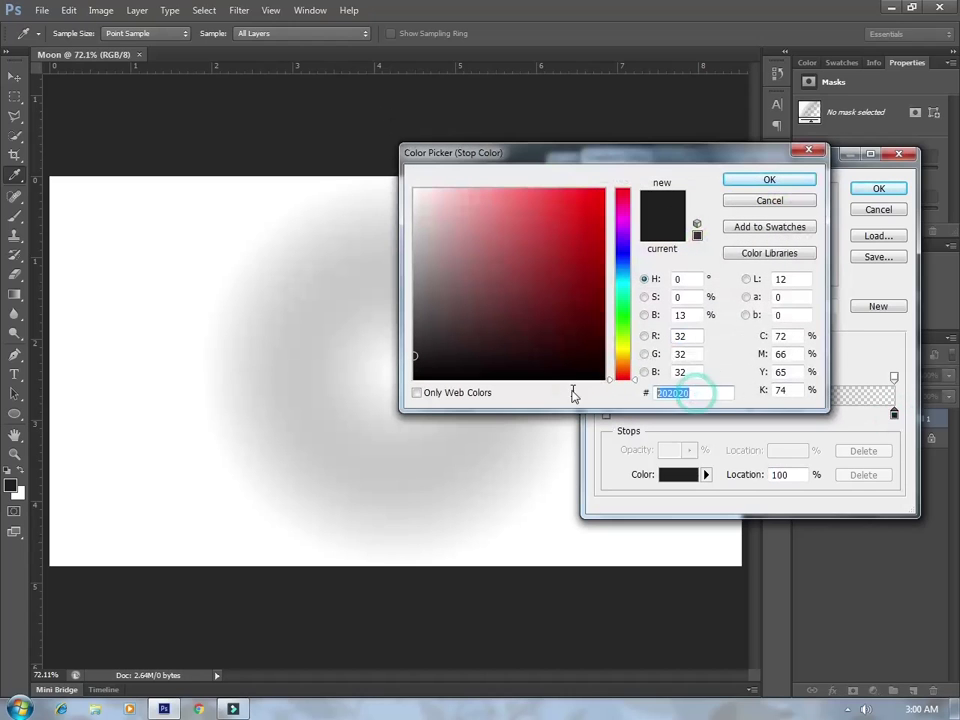
text(eeb)
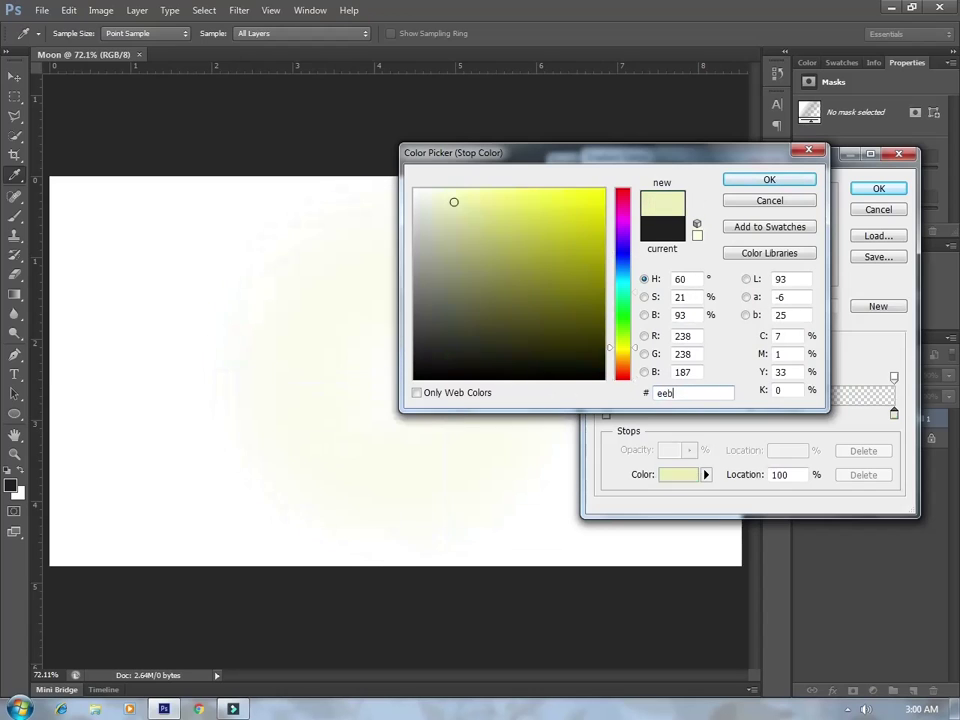
text(3ff)
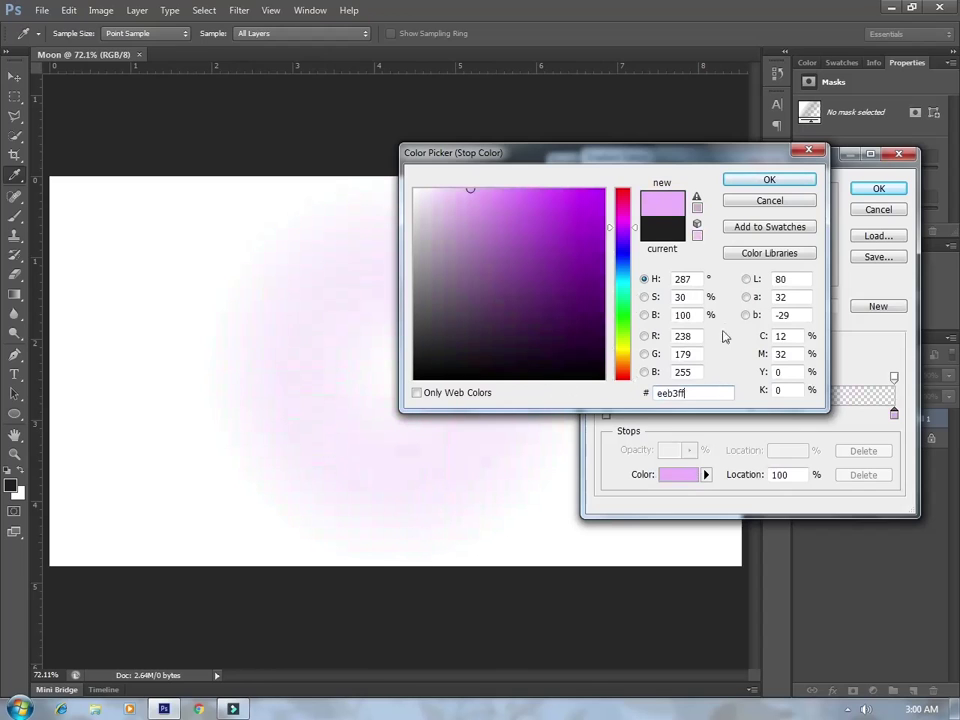
click(768, 181)
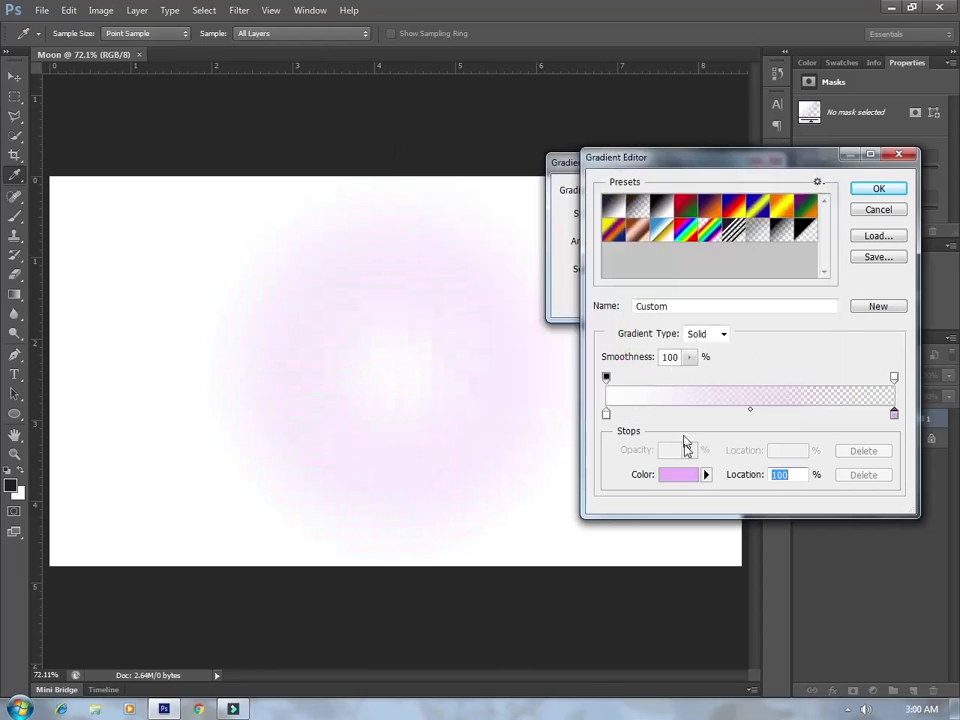
click(894, 377)
drag(632, 451, 927, 449)
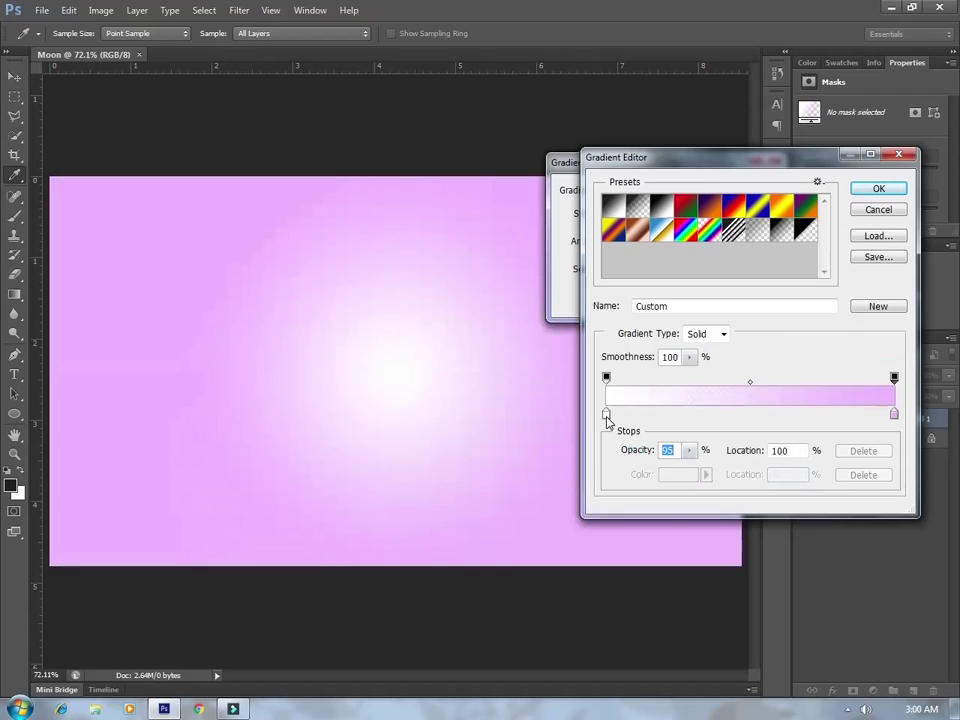
- Change the left stop to black and apply the gradient reversed so violet glows centrally
double_click(606, 414)
click(500, 320)
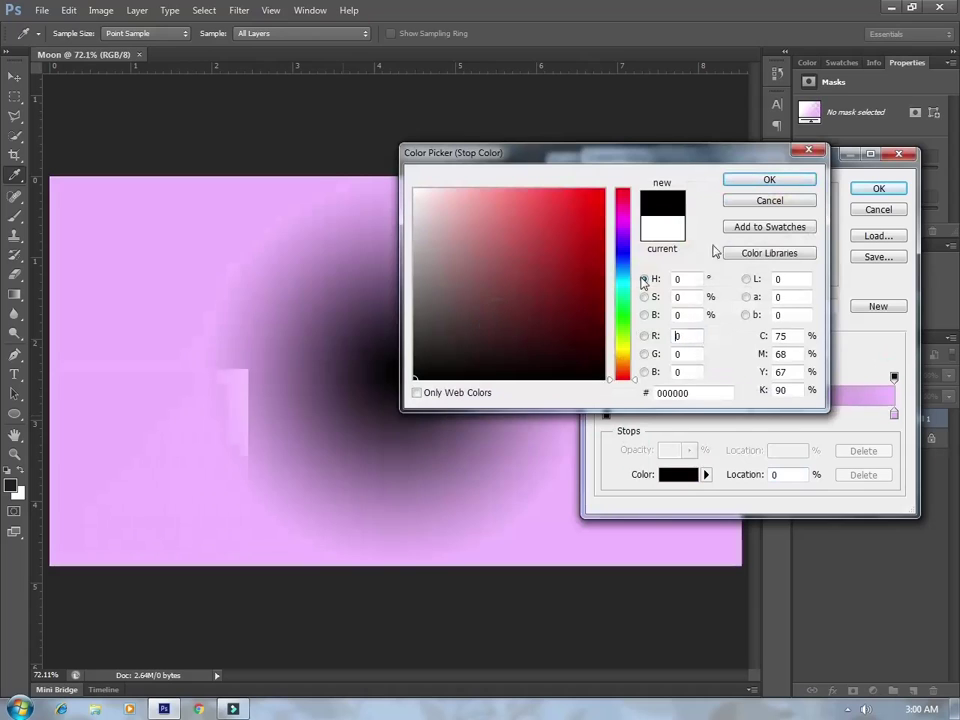
click(769, 180)
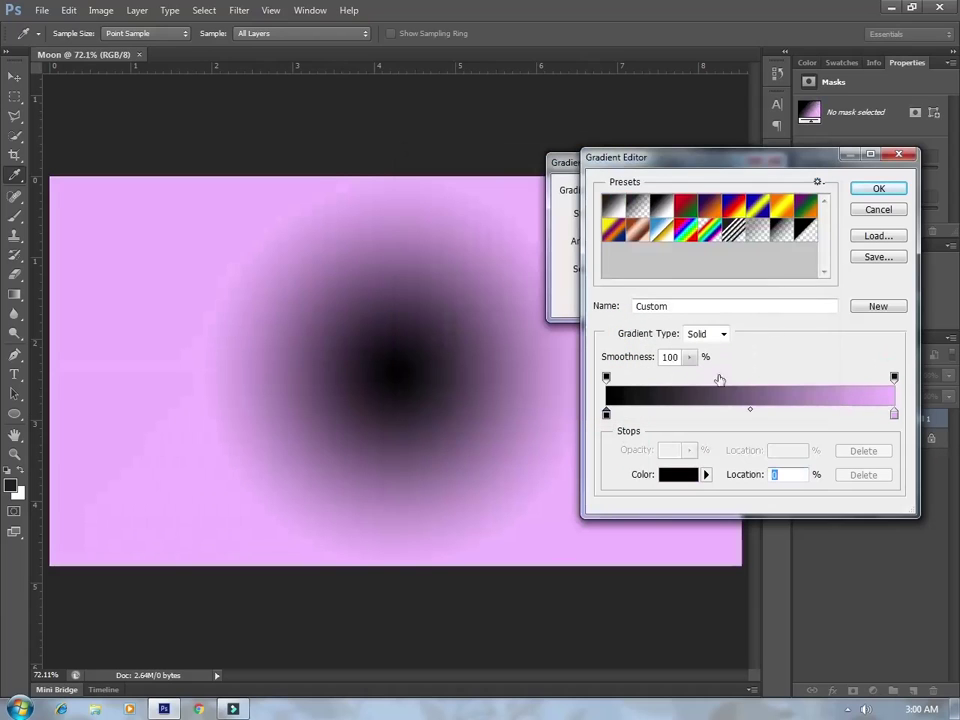
click(872, 192)
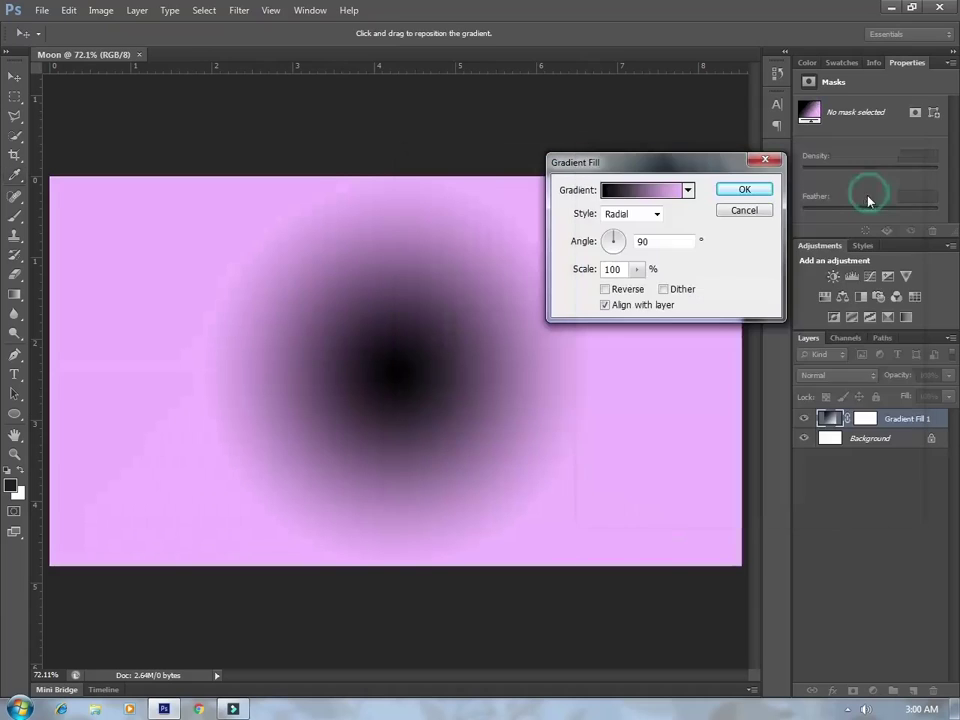
click(608, 290)
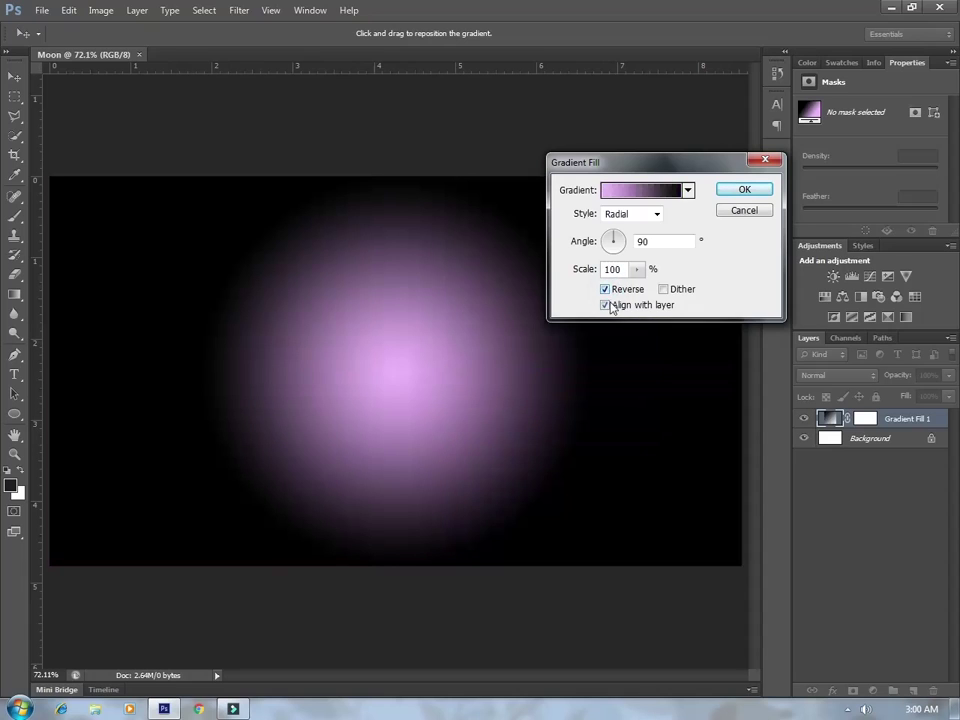
click(733, 193)
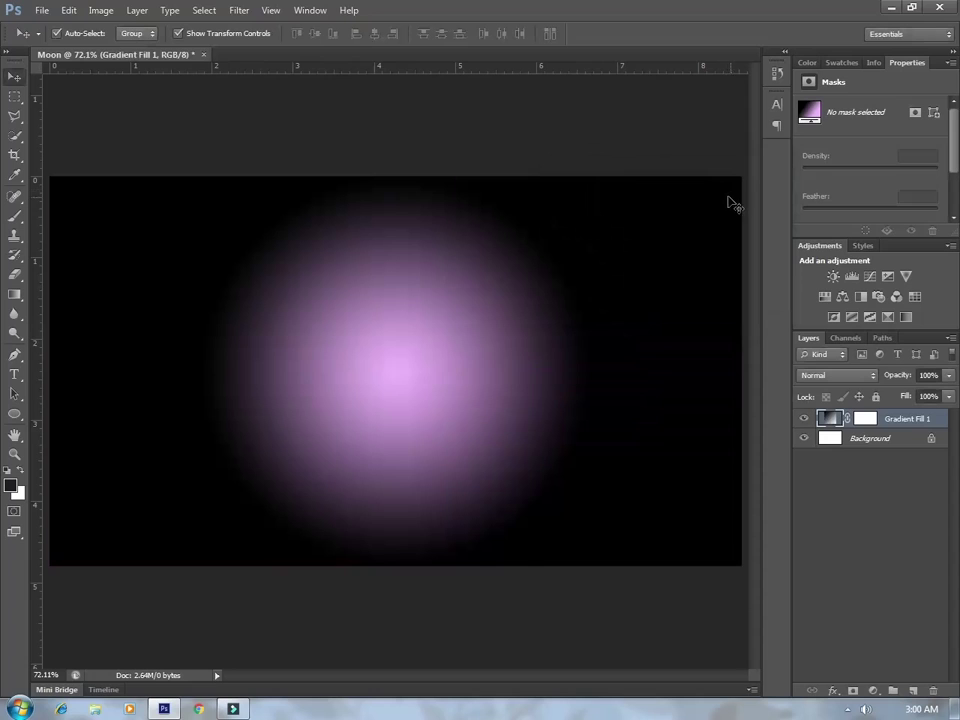
click(16, 414)
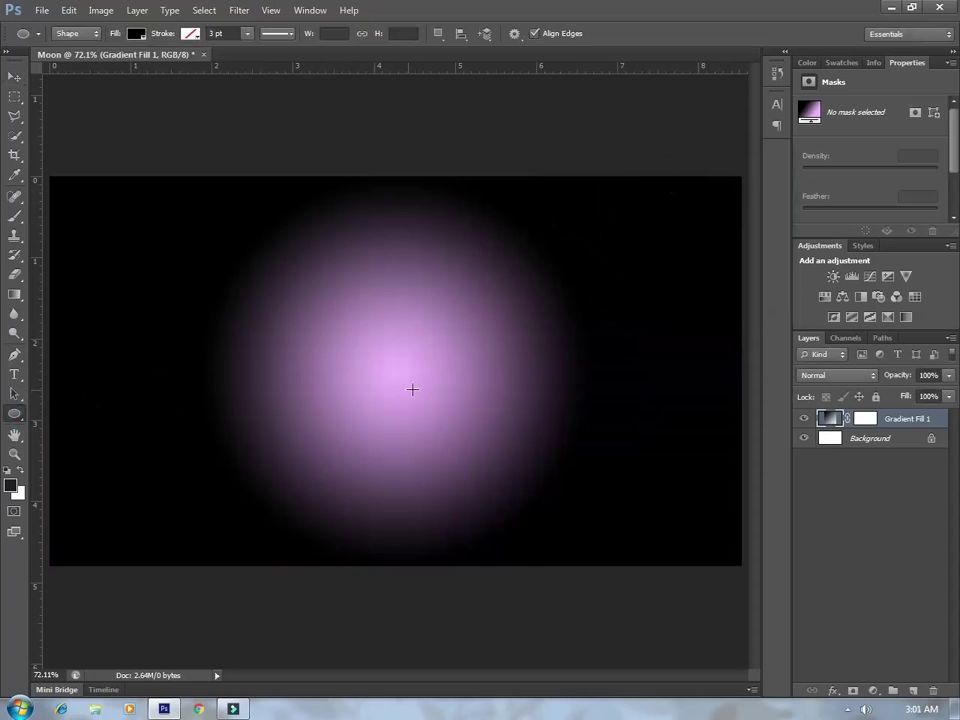
- Draw a 100 px black circle, scale it proportionally to about 487%, and centre it on the glow
click(349, 333)
click(527, 279)
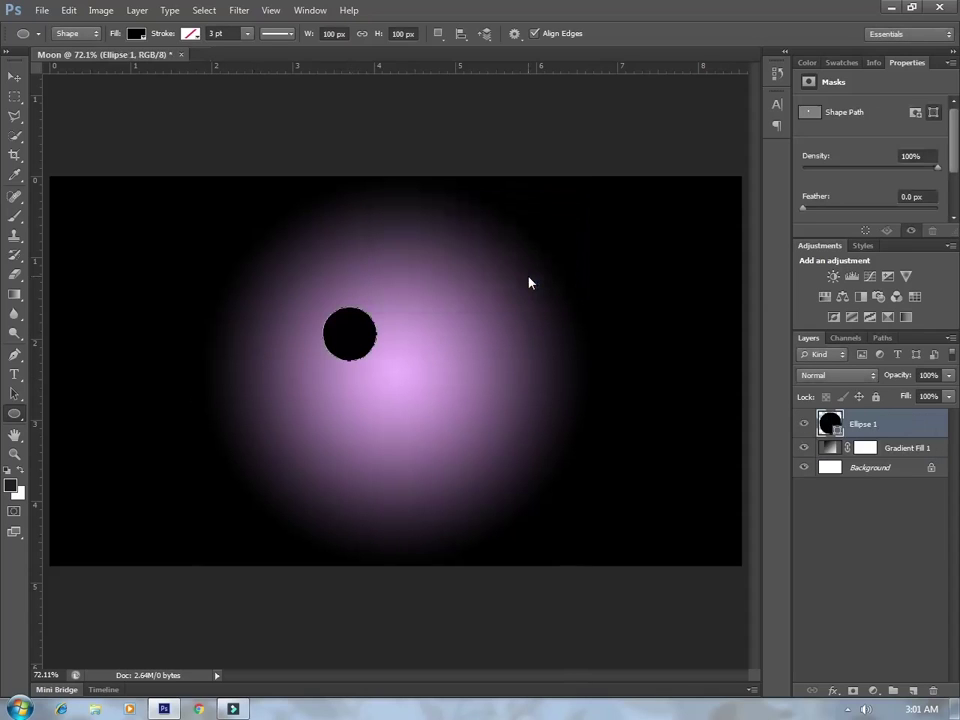
click(14, 76)
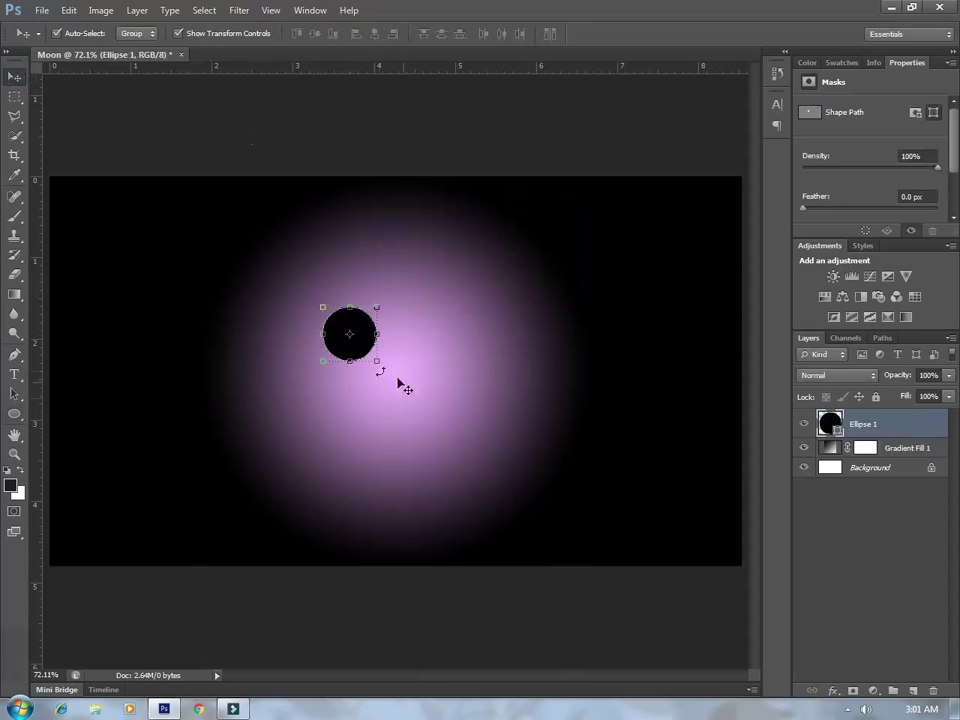
key(ctrl+t)
click(259, 33)
drag(278, 33, 582, 121)
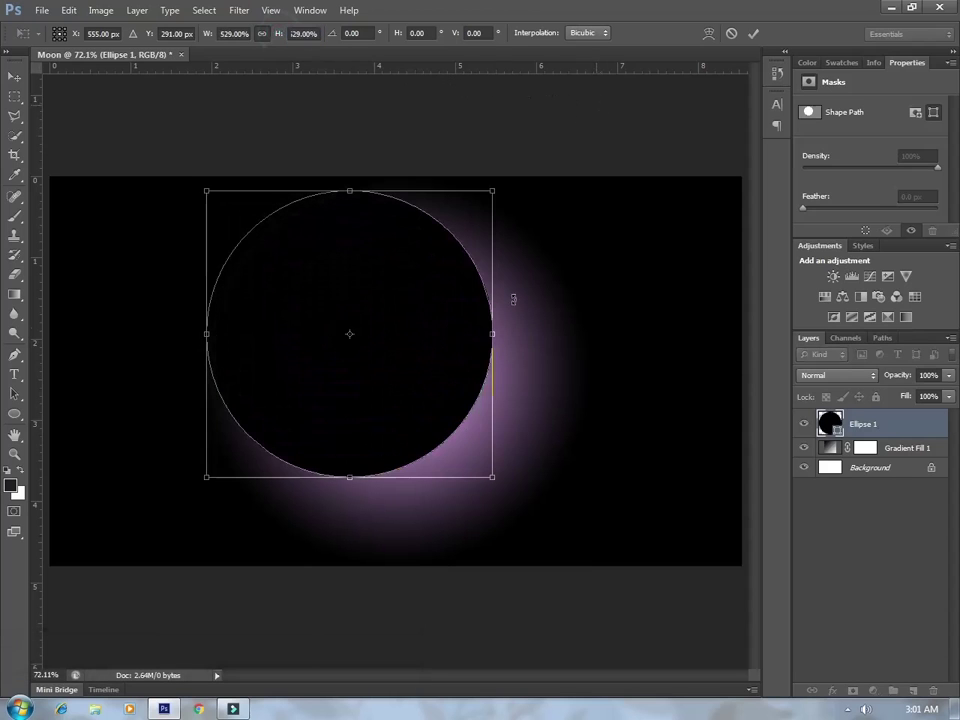
drag(413, 339, 462, 385)
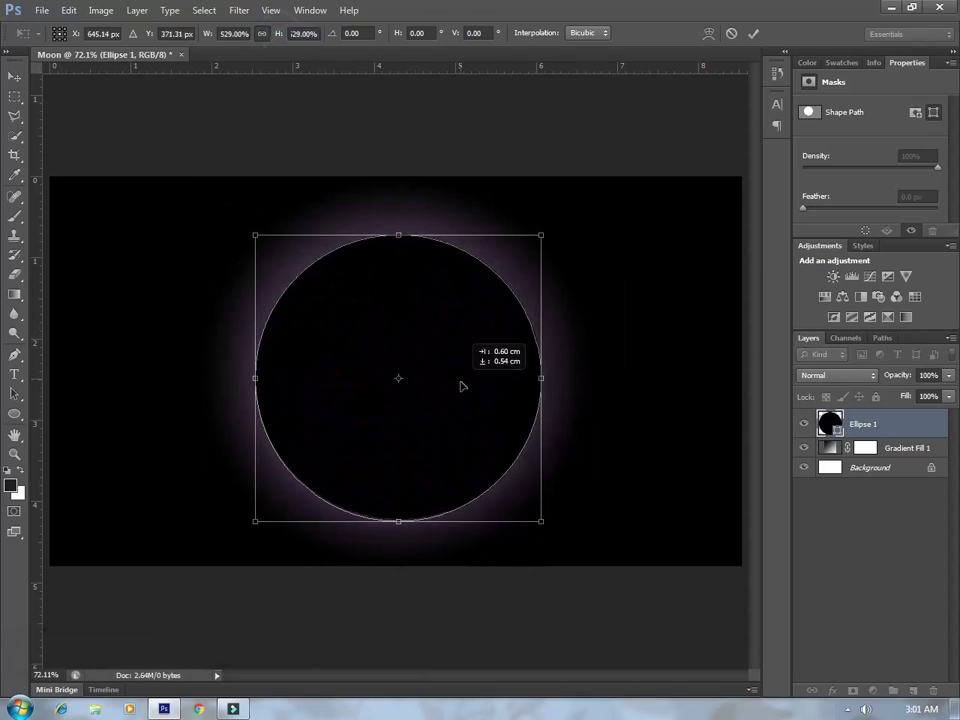
drag(462, 385, 461, 388)
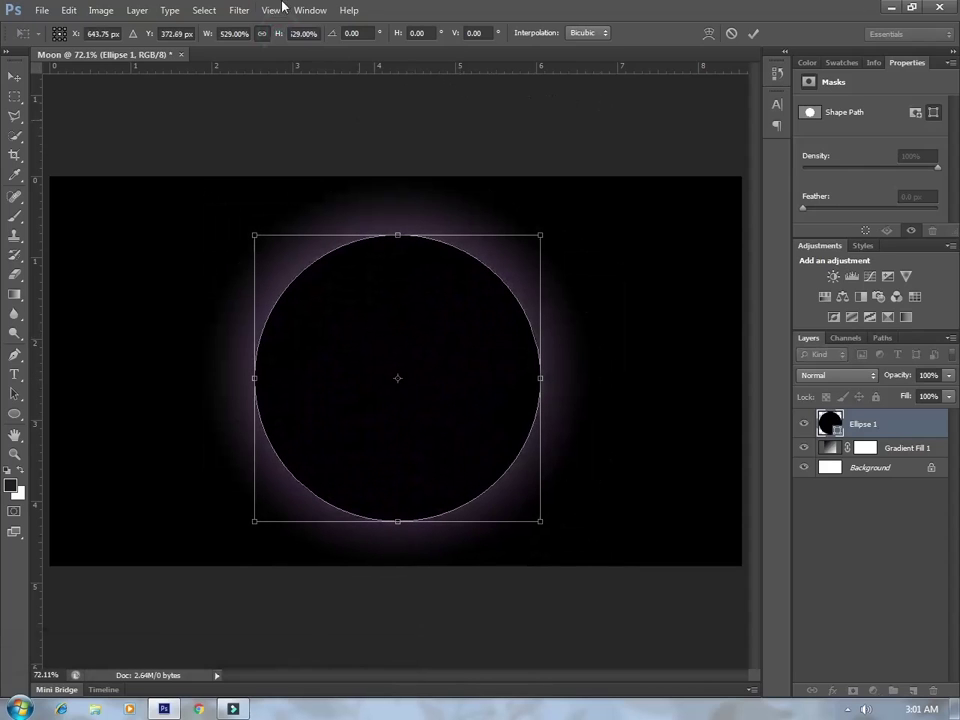
drag(278, 39, 252, 42)
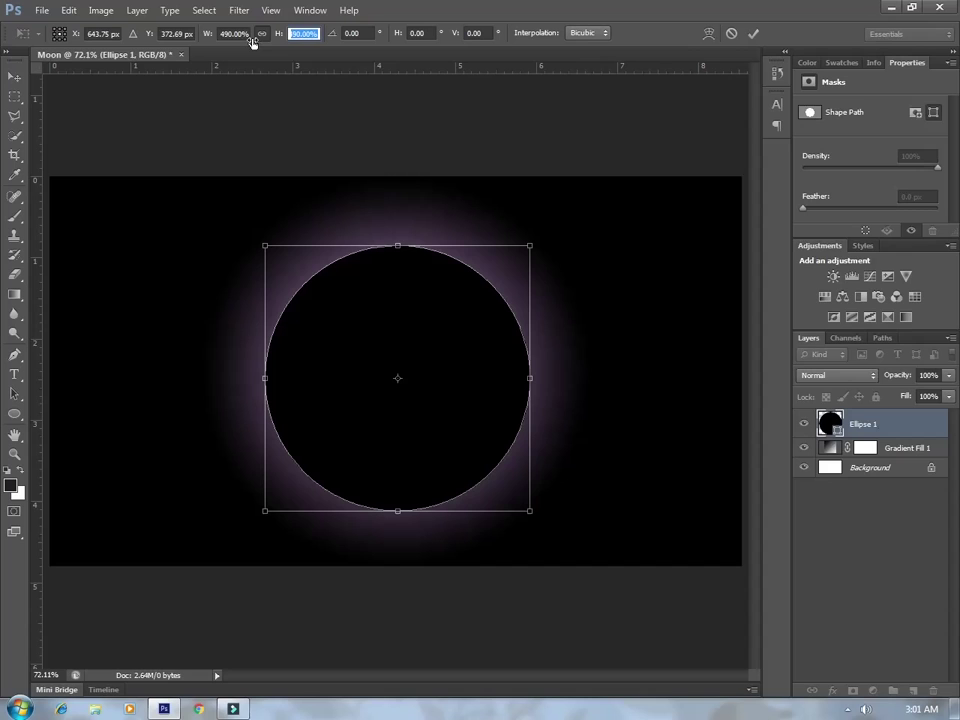
drag(252, 42, 246, 43)
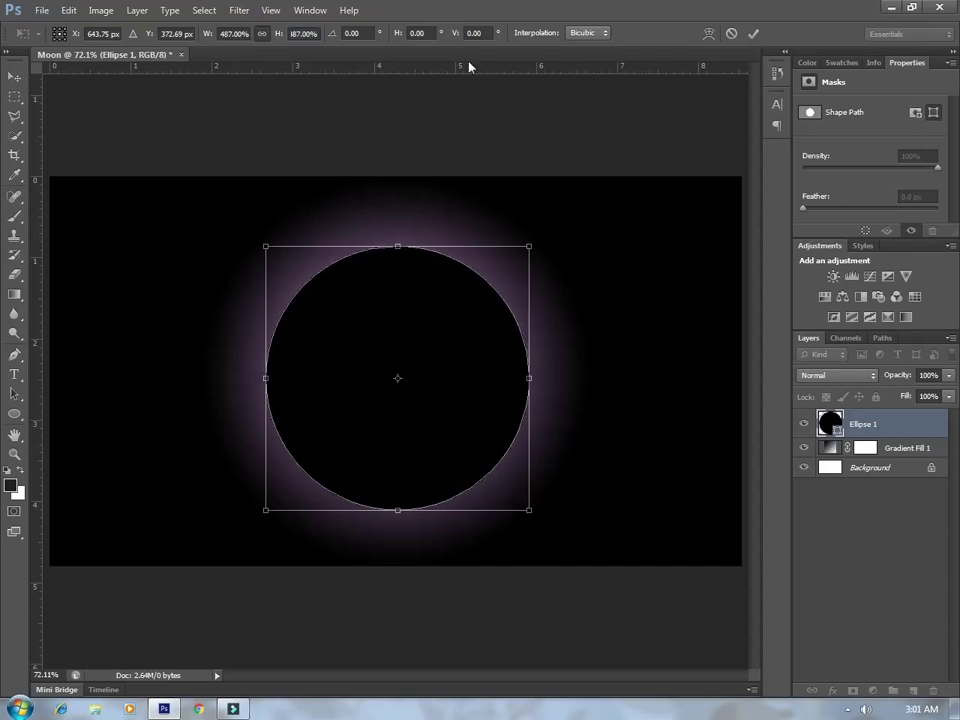
click(753, 36)
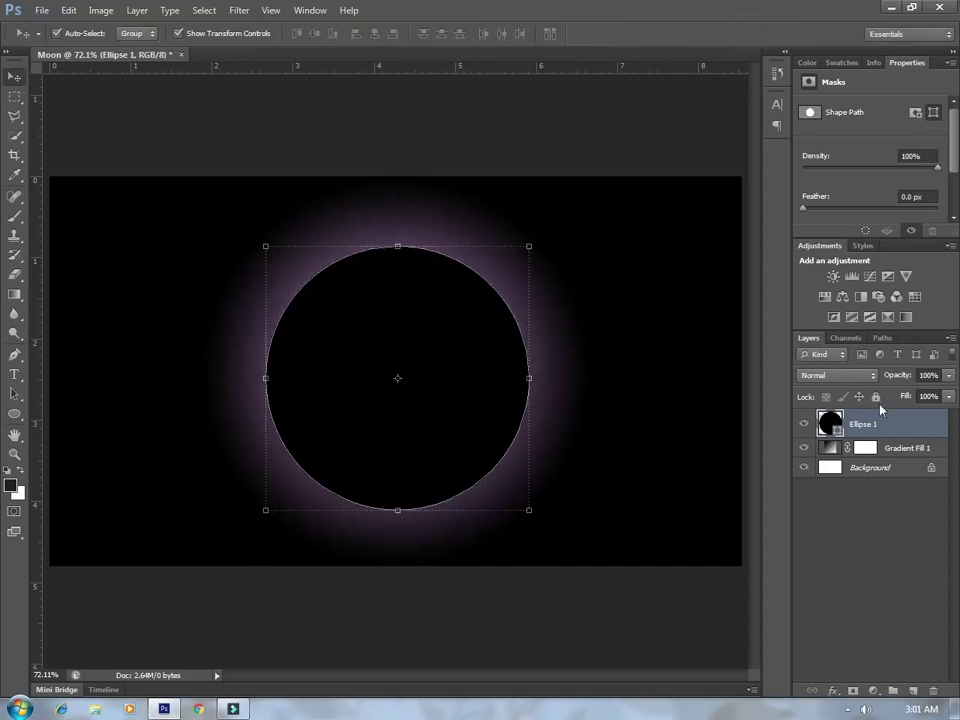
- Change the Ellipse 1 circle's fill colour to white (ffffff)
double_click(829, 424)
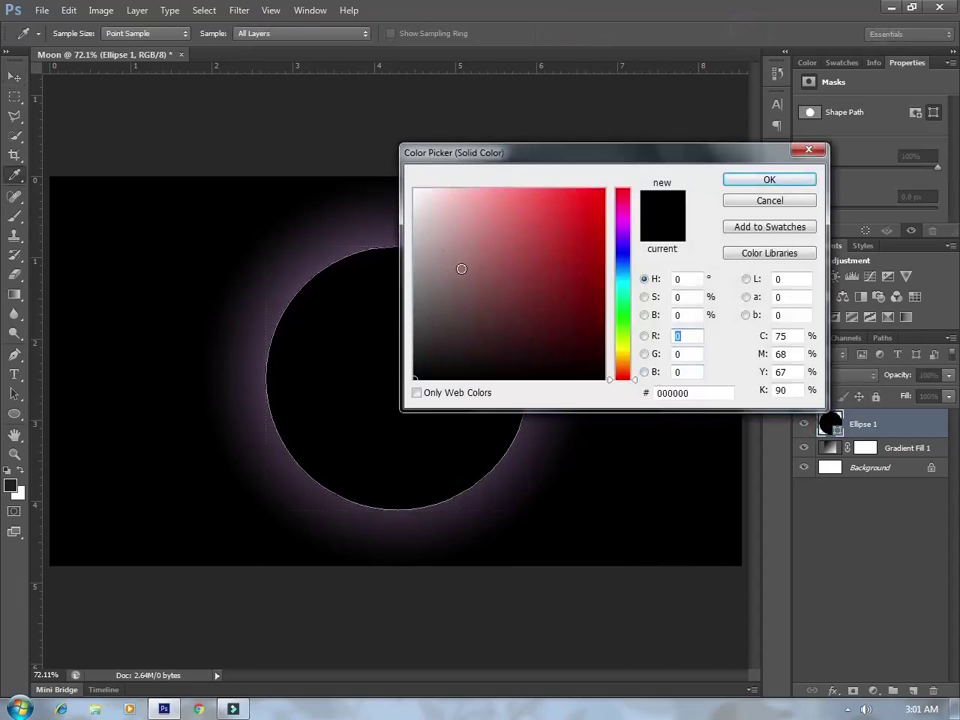
drag(459, 266, 422, 172)
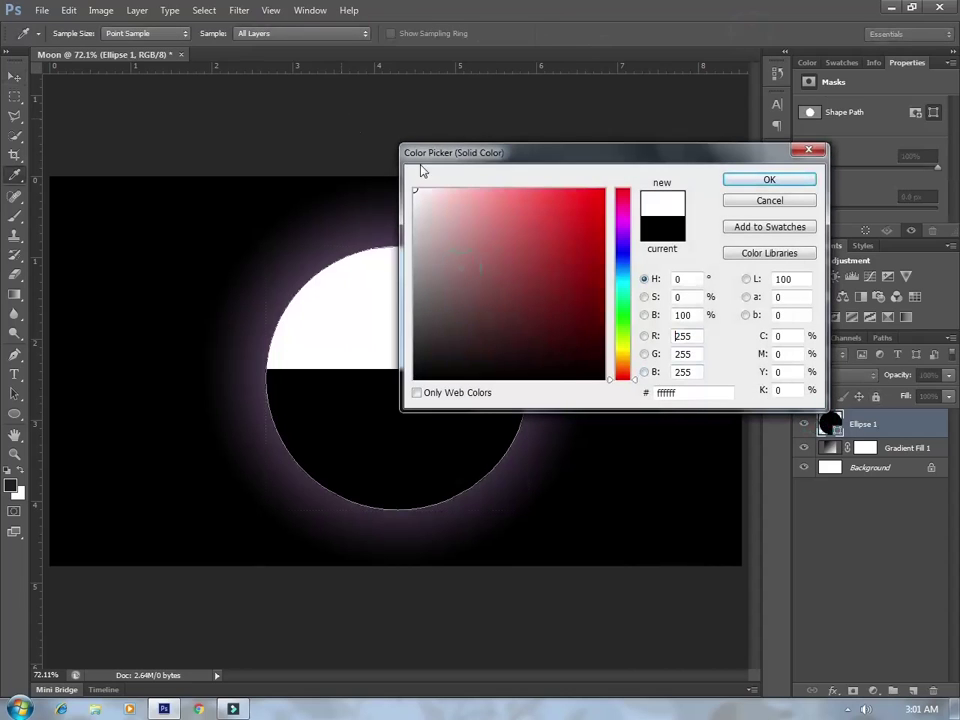
click(740, 184)
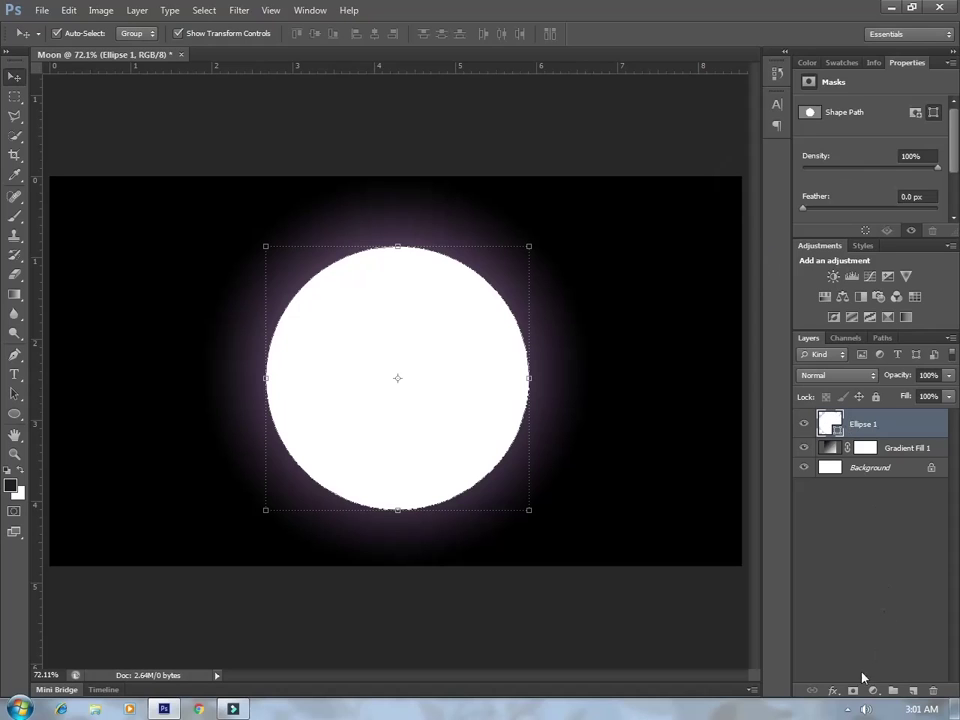
click(833, 690)
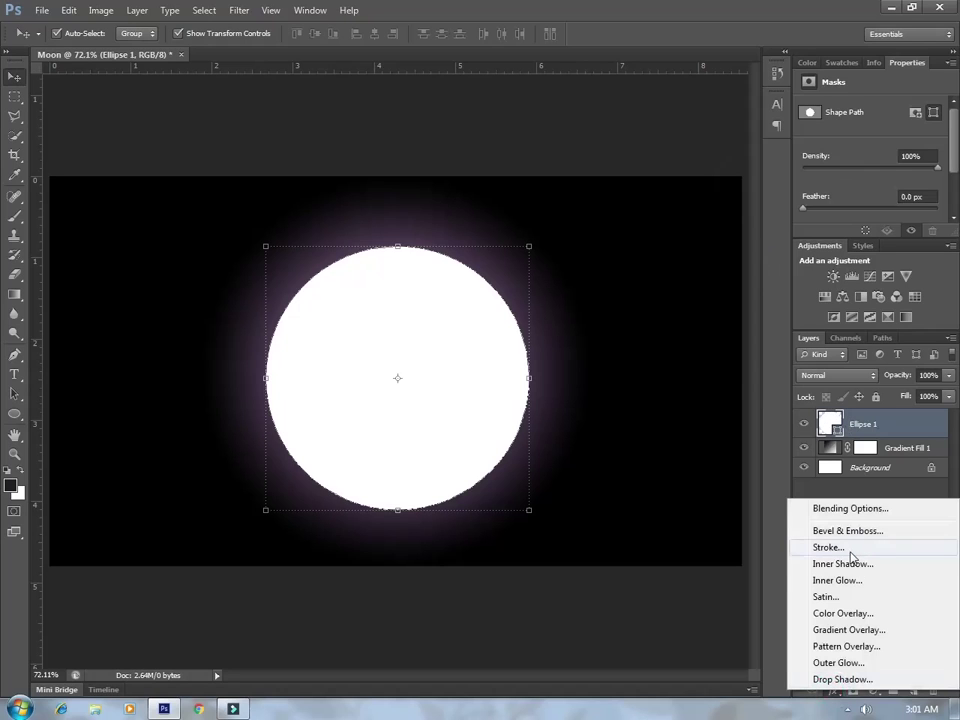
- Add a white Outer Glow to Ellipse 1, raise its Size slightly, and apply it
click(855, 664)
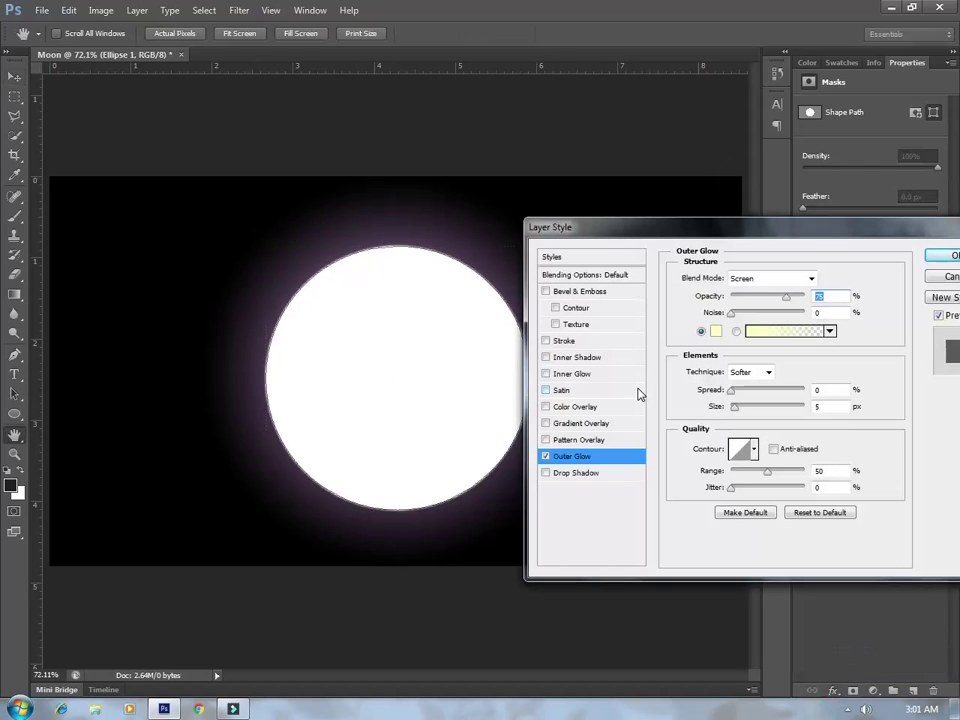
click(715, 331)
drag(445, 205, 375, 182)
click(765, 180)
click(830, 408)
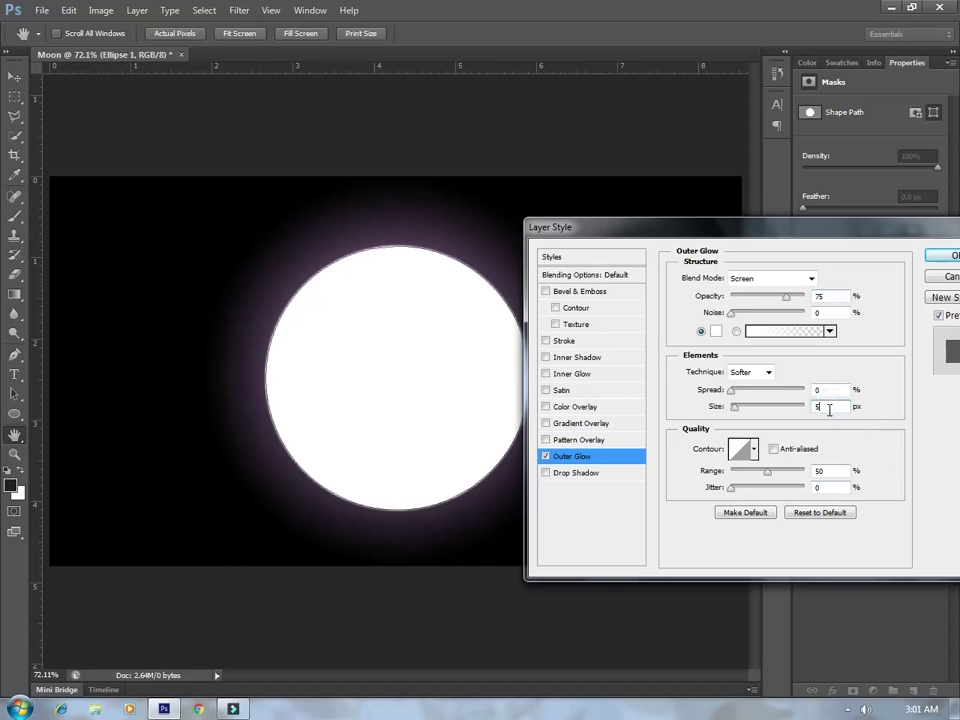
key(Up)
key(Up)
key(Up)
key(Up)
key(Up)
key(Up)
key(Up)
key(Up)
key(Up)
key(Up)
key(Up)
key(Up)
key(Up)
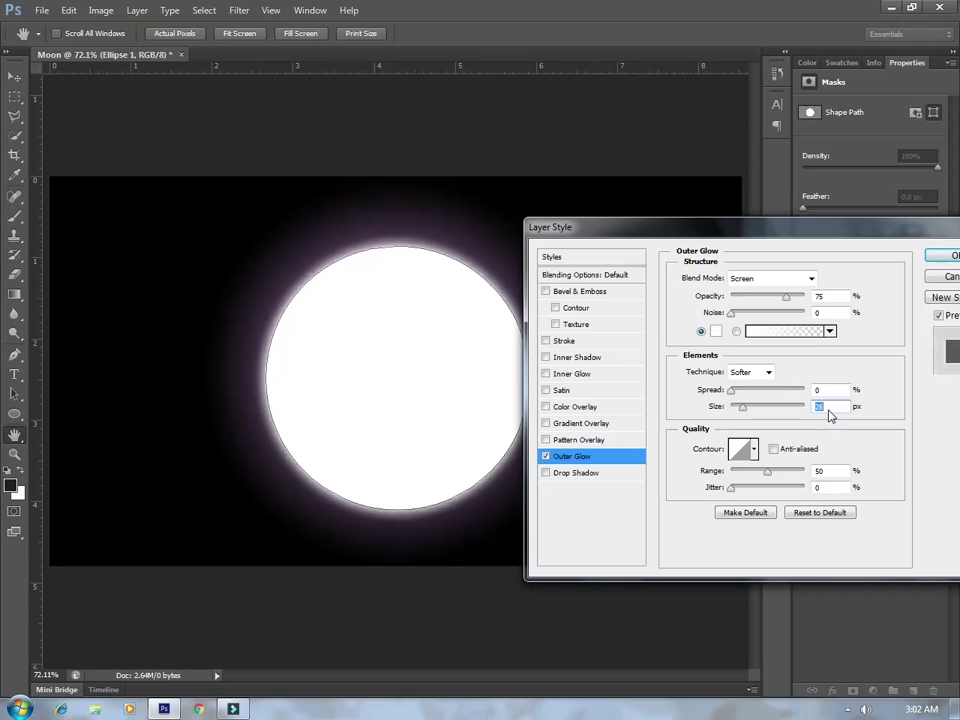
key(Up)
click(943, 258)
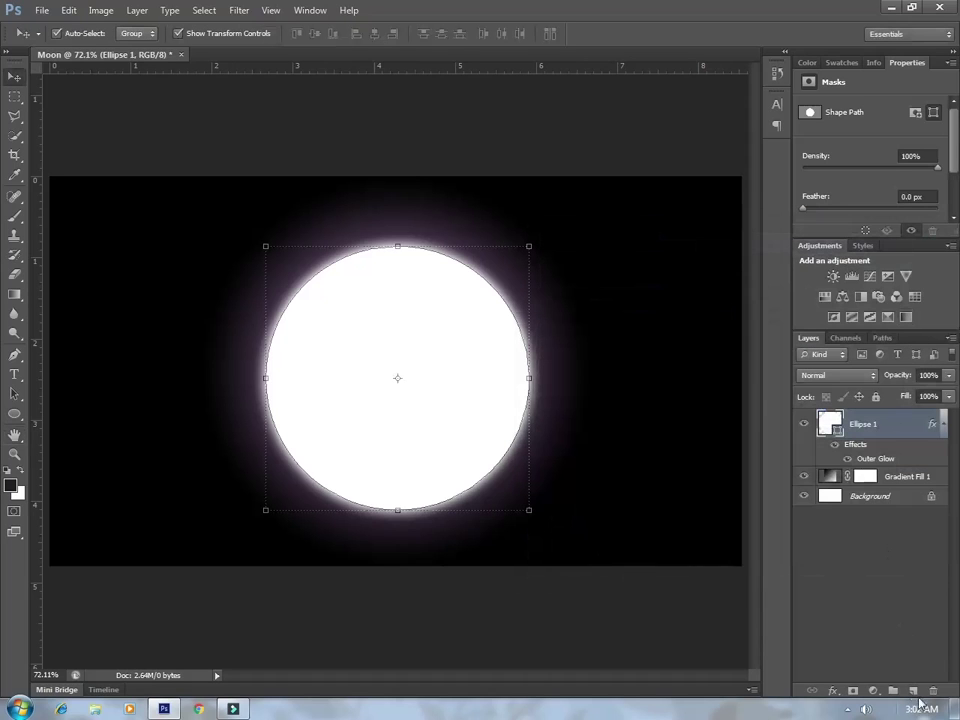
- On a new Layer 1, load the circle's selection and render Clouds into it
click(908, 686)
ctrl+click(833, 445)
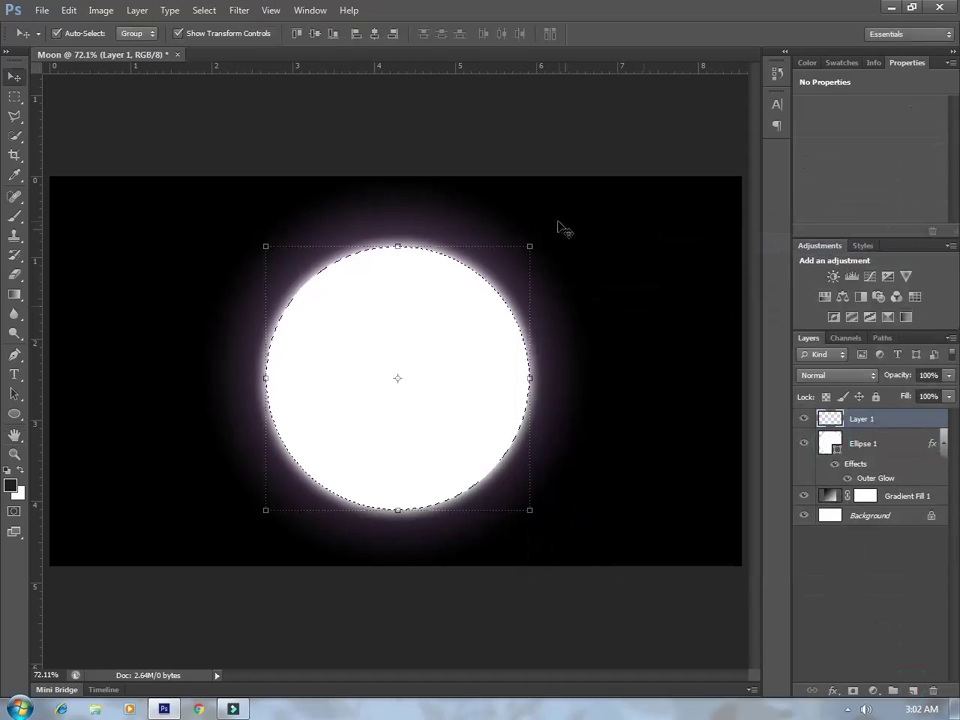
click(240, 11)
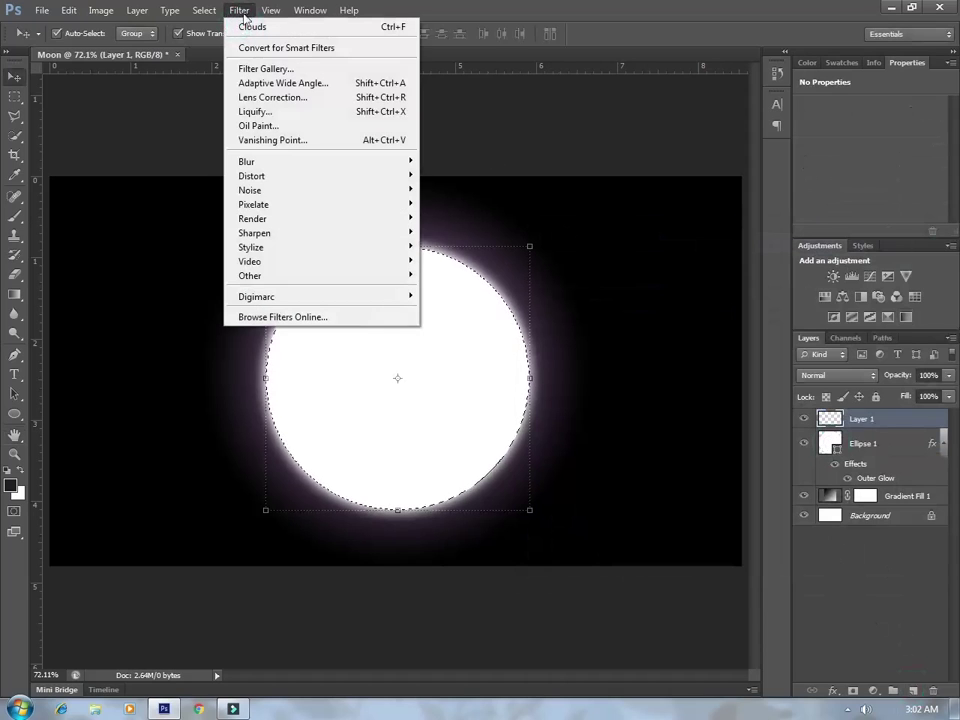
click(457, 218)
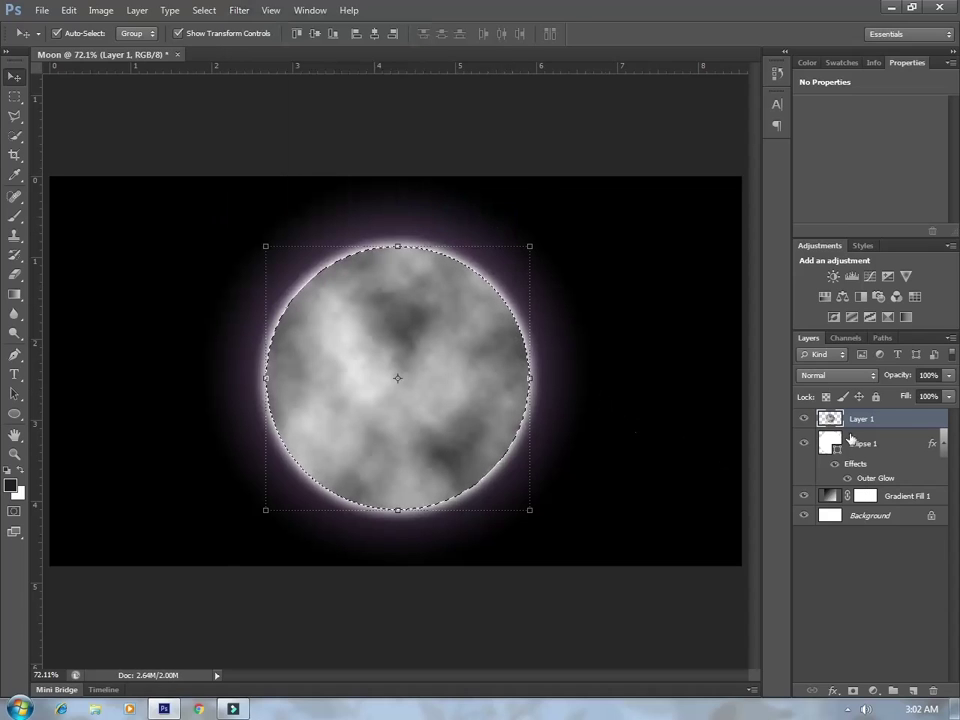
click(833, 690)
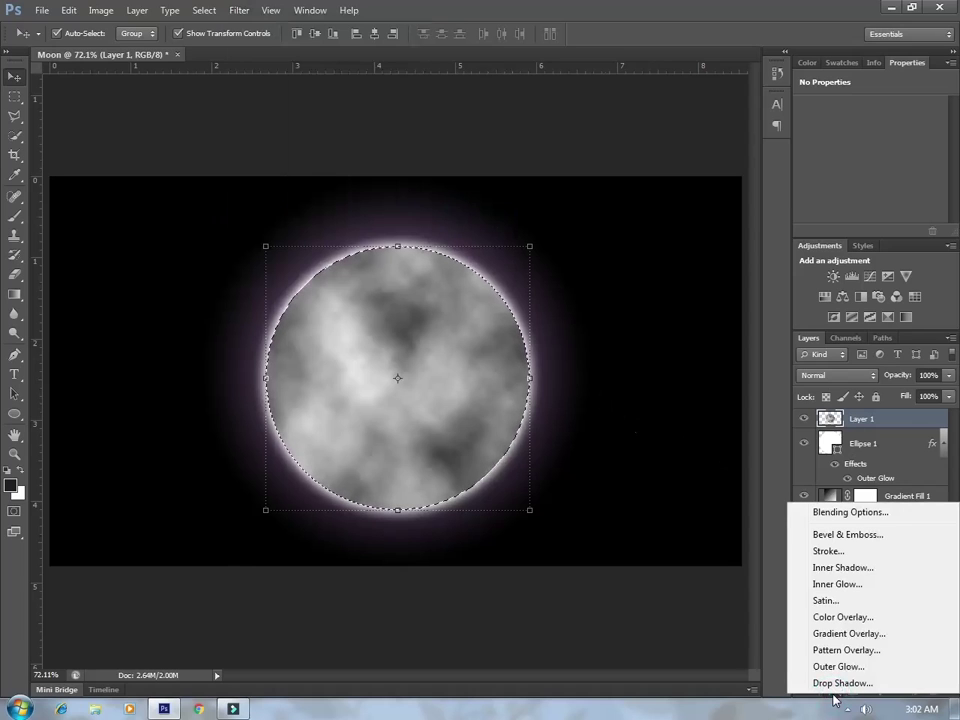
- Add a Color Overlay to Layer 1 with colour f3f3f3
click(855, 617)
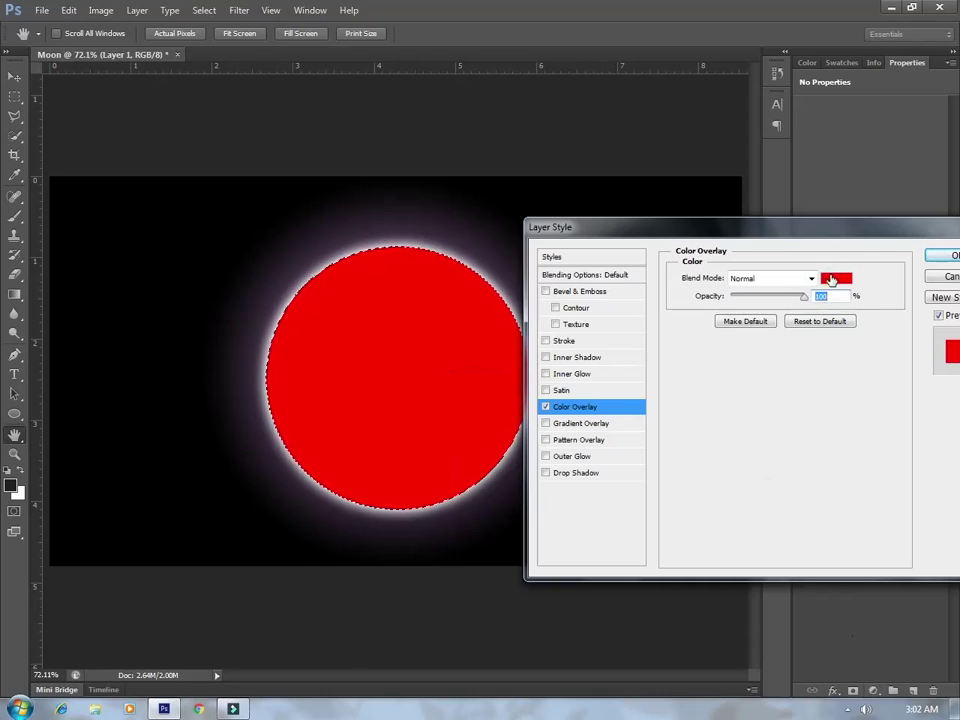
click(834, 279)
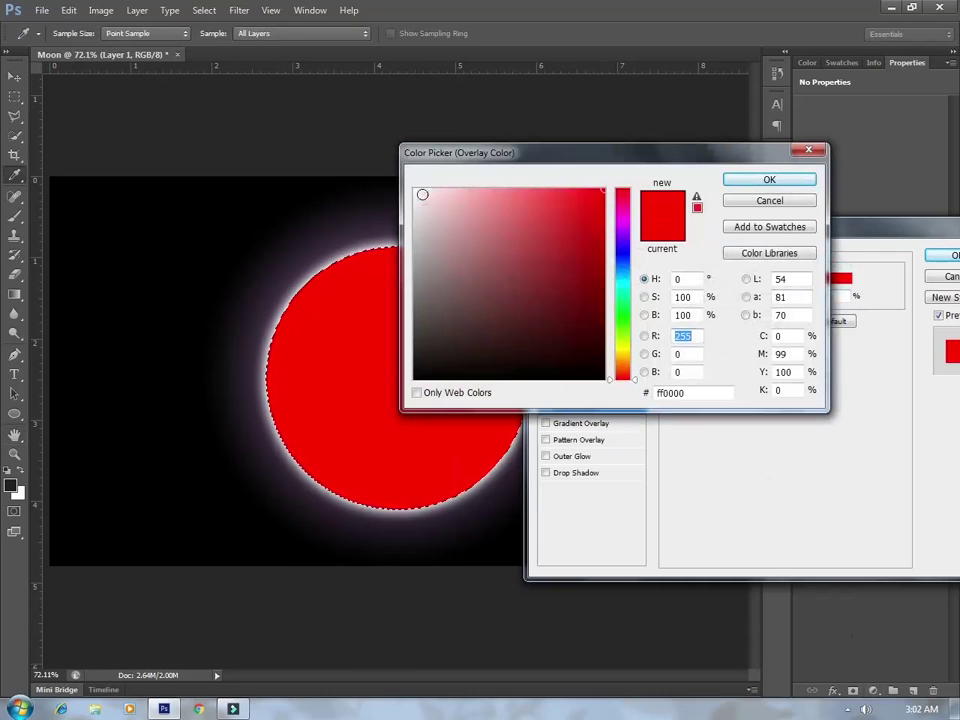
drag(425, 192, 410, 201)
double_click(696, 392)
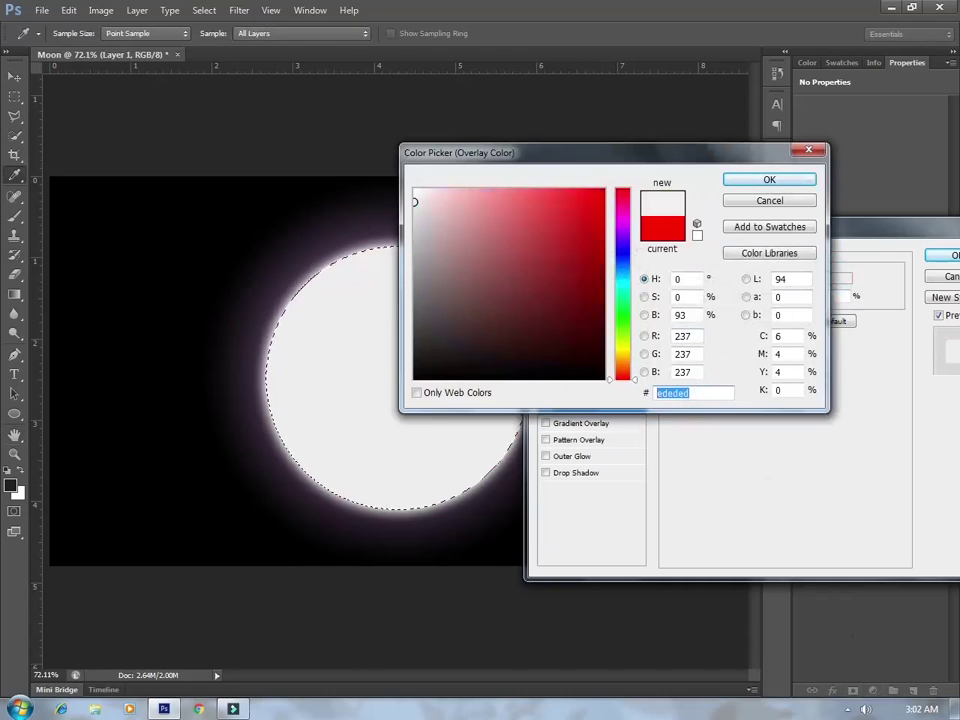
text(f3f3f3)
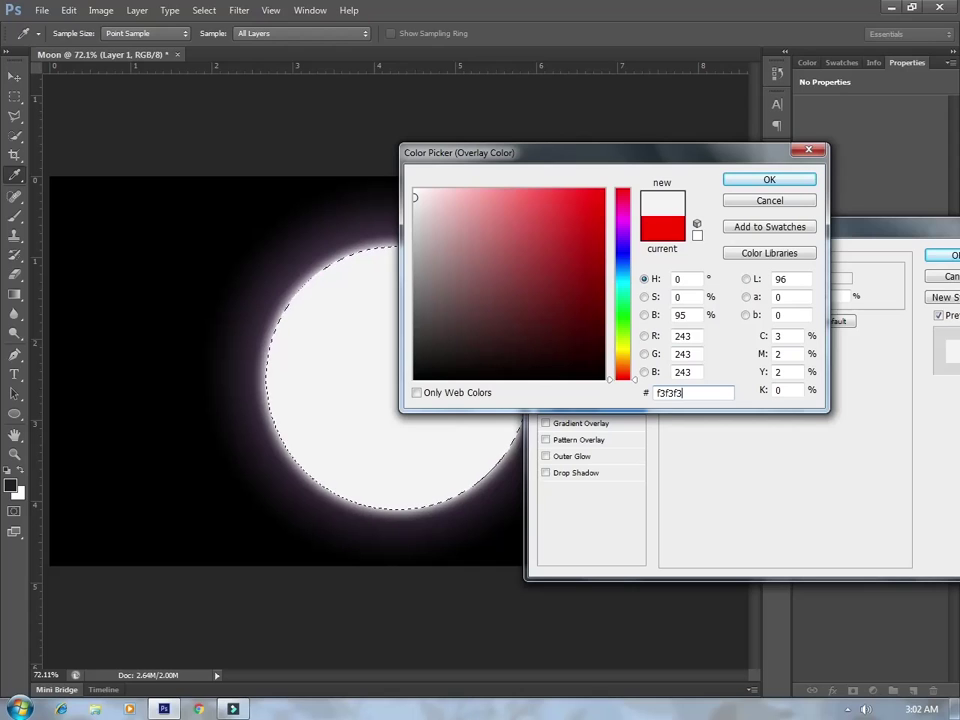
click(750, 180)
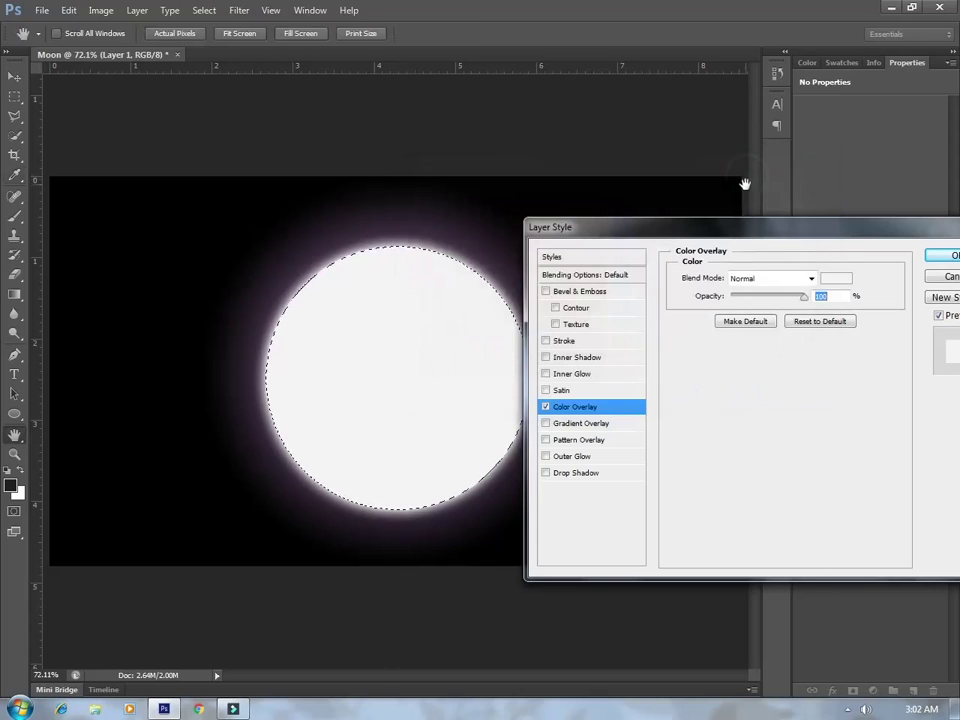
- Set the overlay to Color Dodge at 50% opacity, apply it, and clear the selection
click(795, 278)
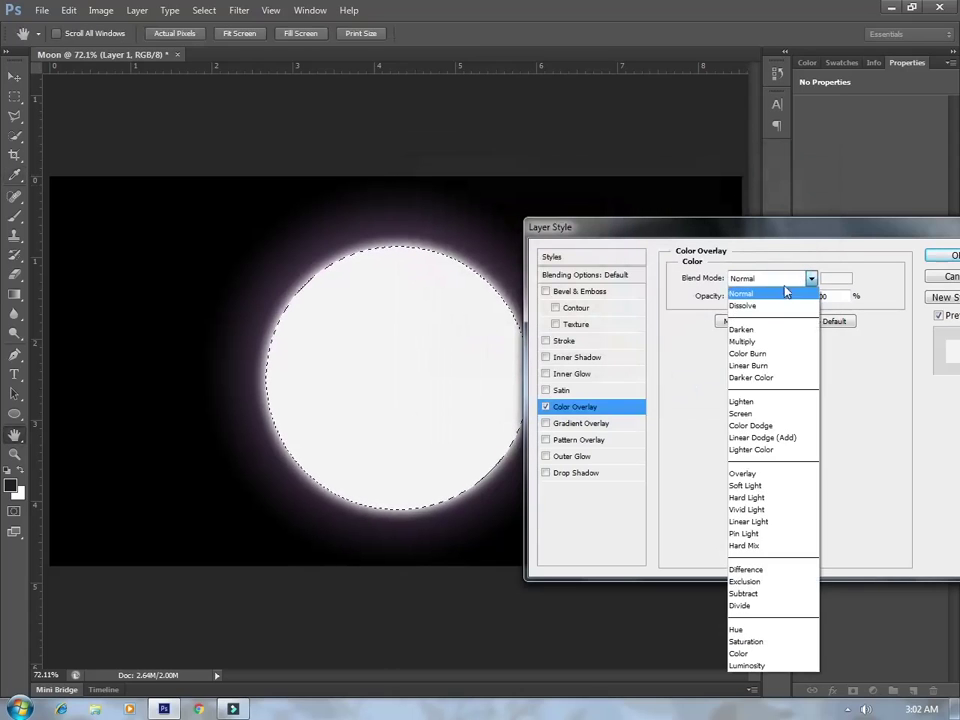
click(790, 426)
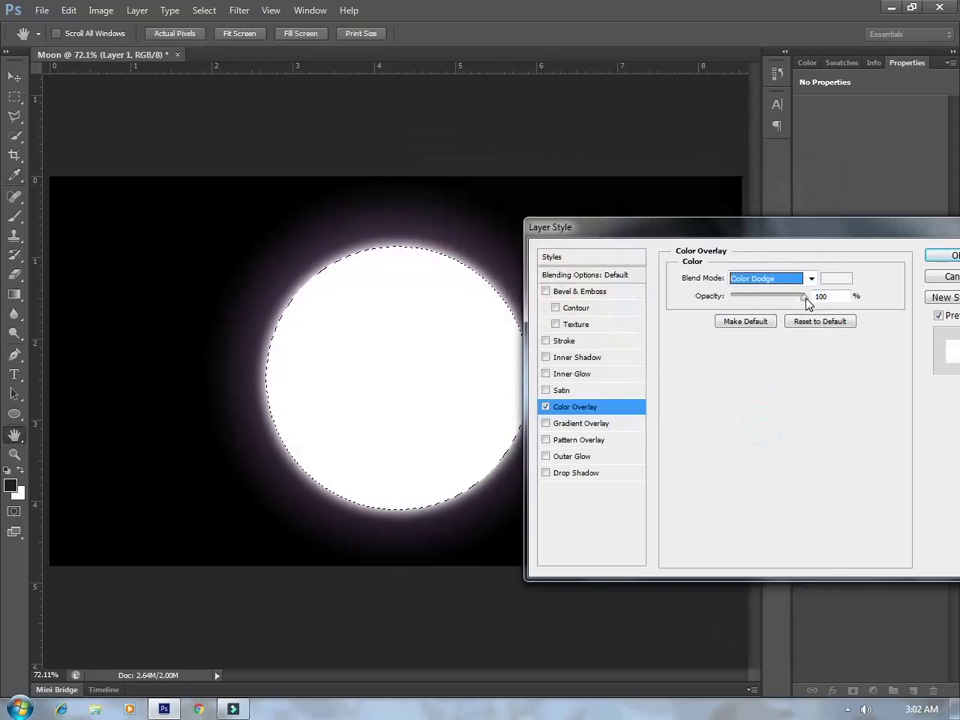
double_click(822, 296)
text(50)
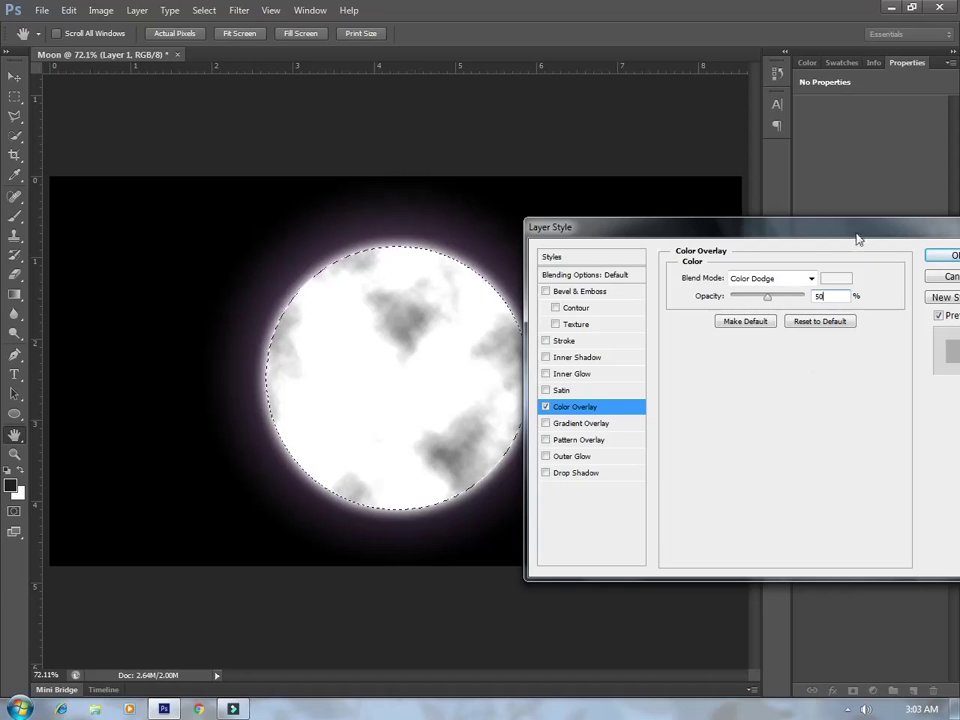
drag(855, 227, 838, 222)
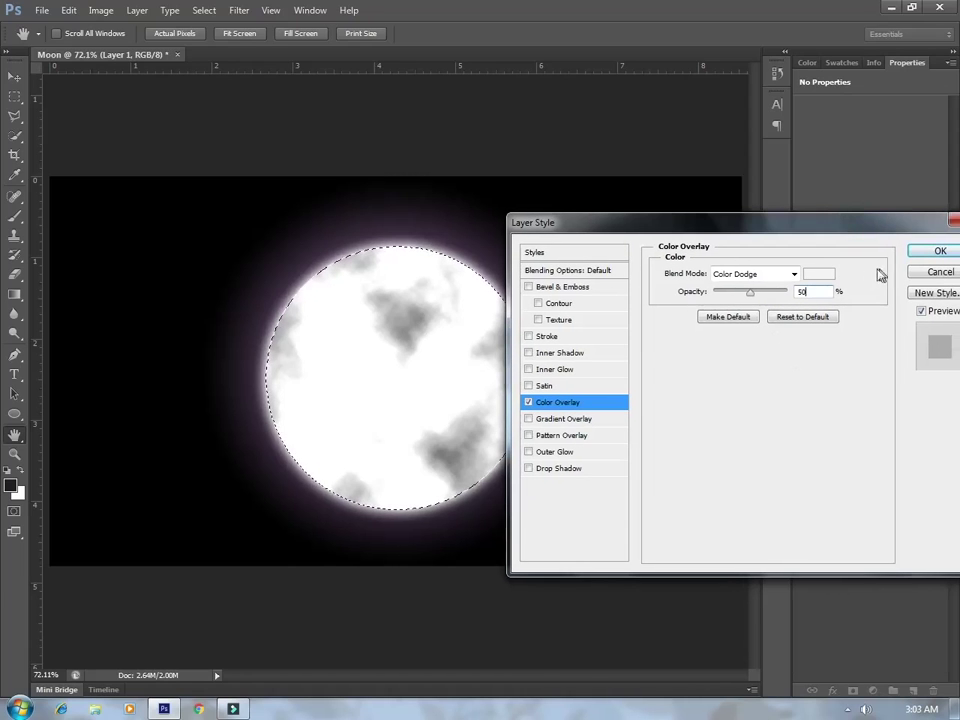
click(938, 251)
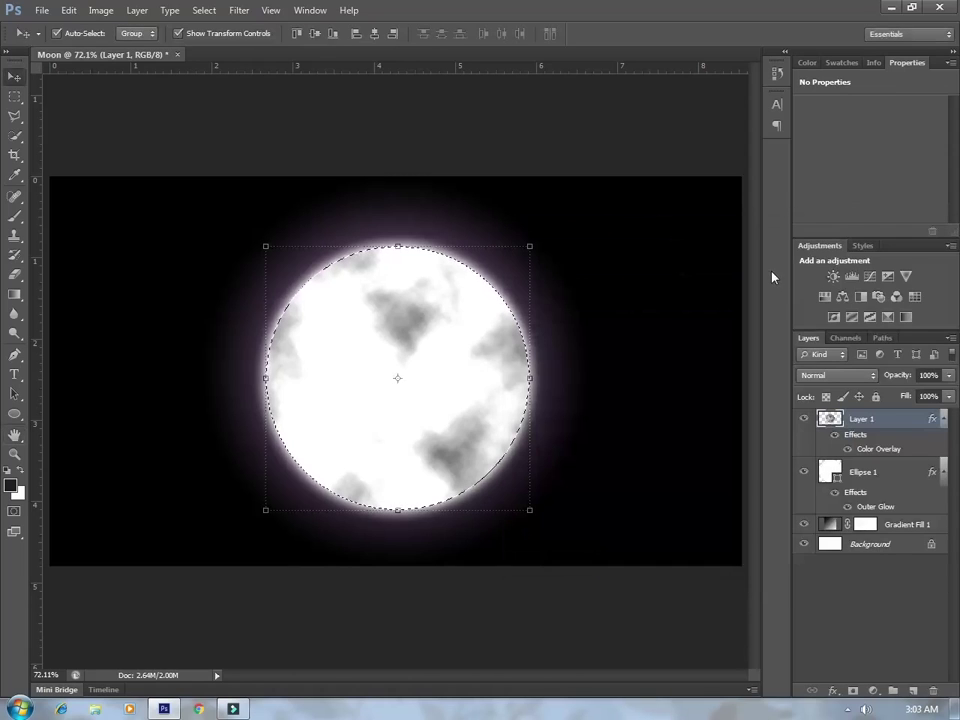
key(ctrl+d)
- Add a Bevel & Emboss to Layer 1 with shading angle 0 and altitude 90
click(645, 160)
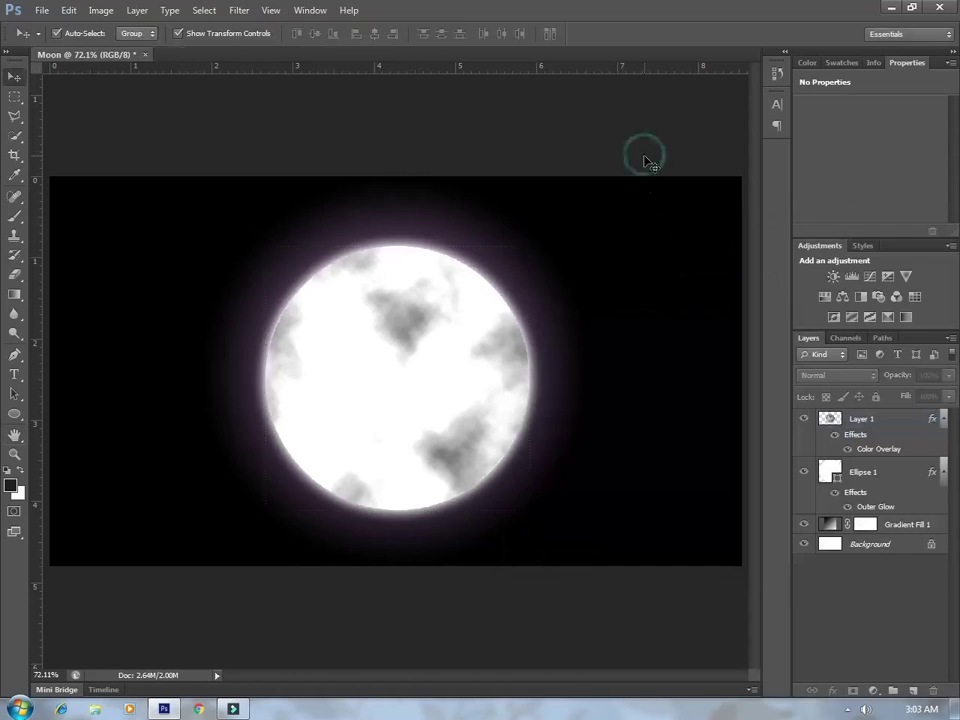
click(856, 421)
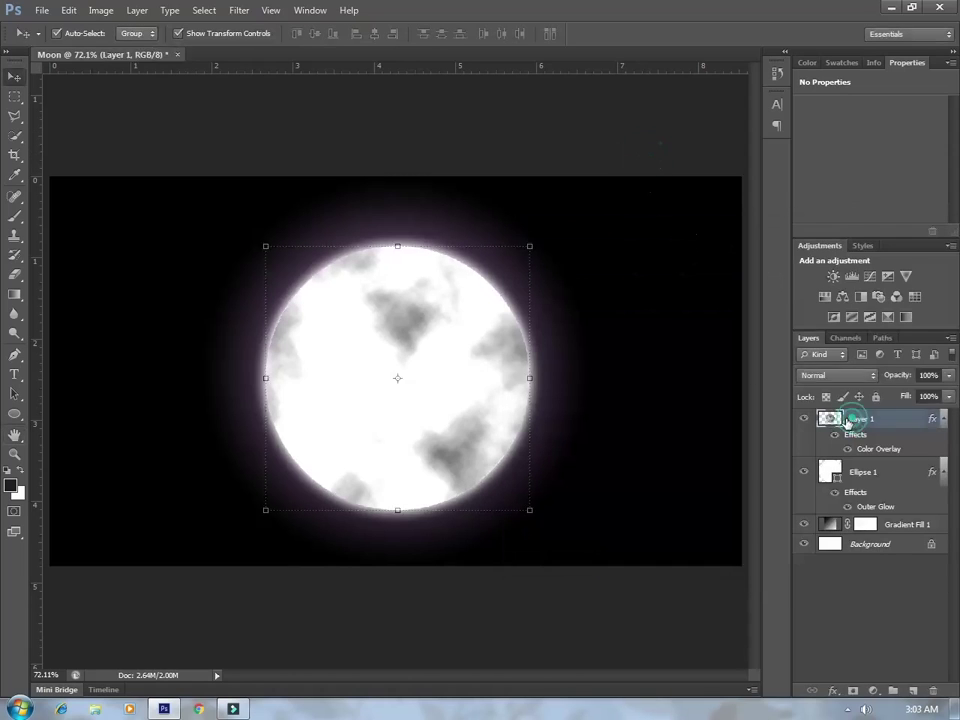
click(832, 691)
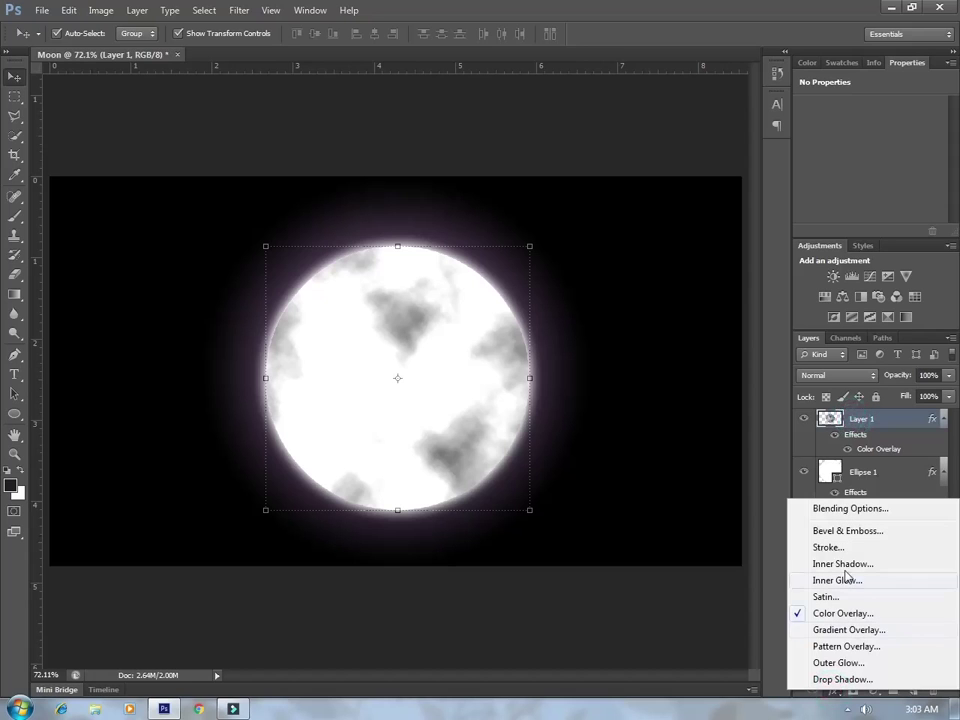
click(856, 536)
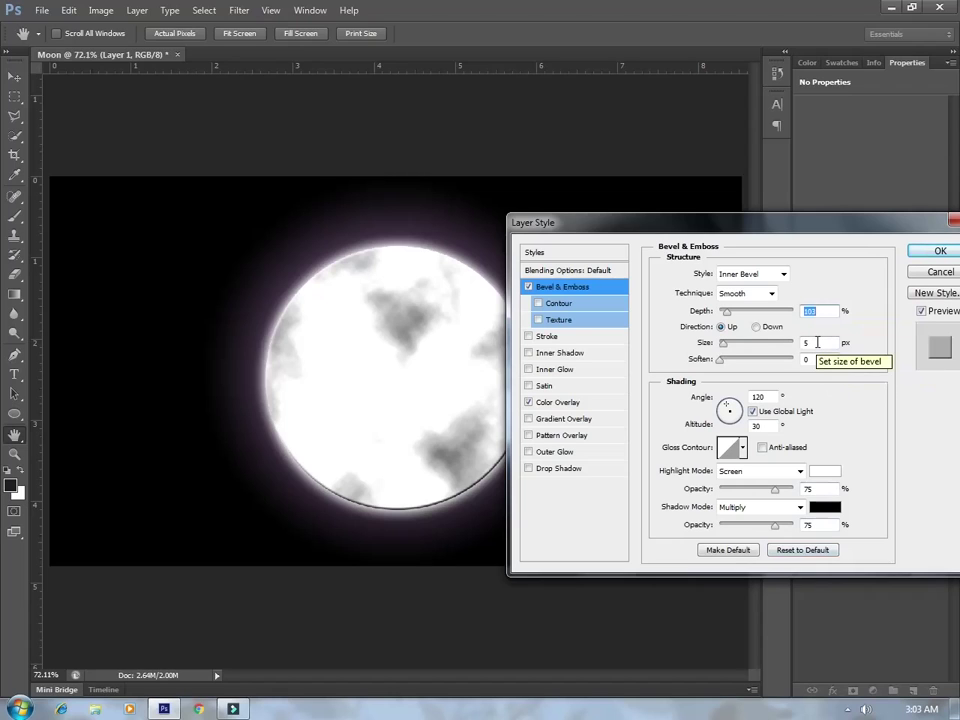
double_click(762, 397)
text(0)
double_click(757, 426)
text(90)
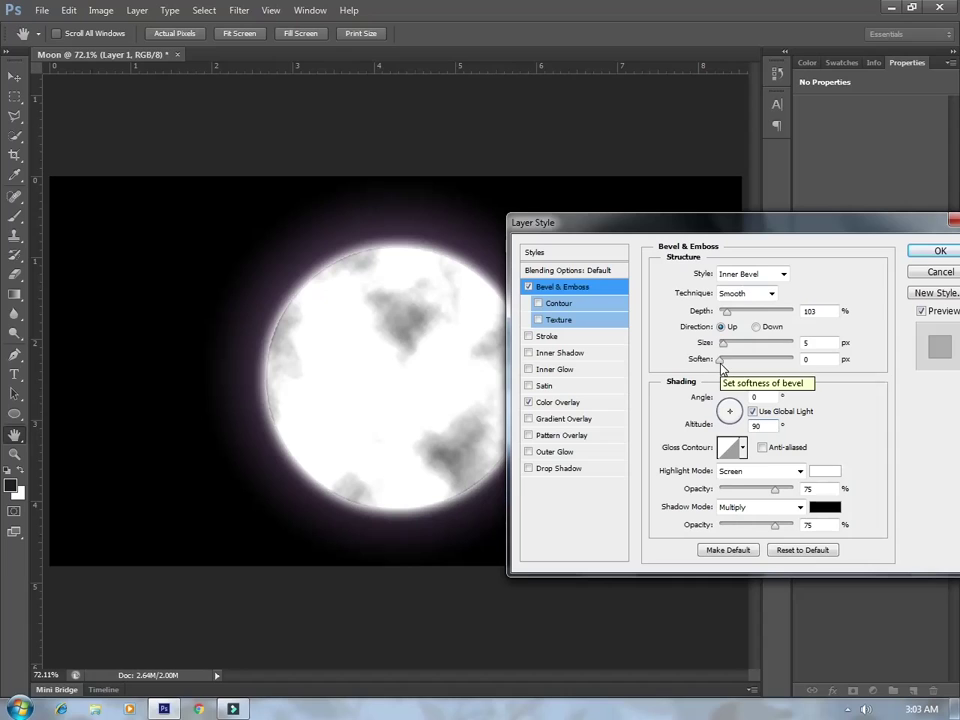
- Soften the bevel to 16 px, fine-tune its size, and apply it
drag(720, 359, 806, 359)
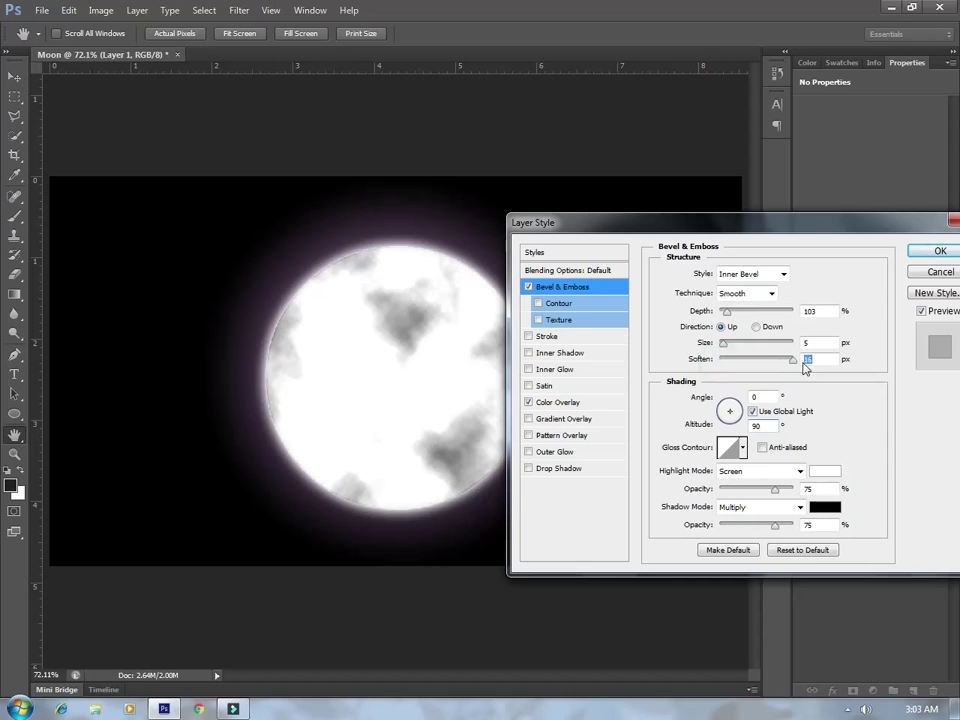
drag(726, 345, 737, 347)
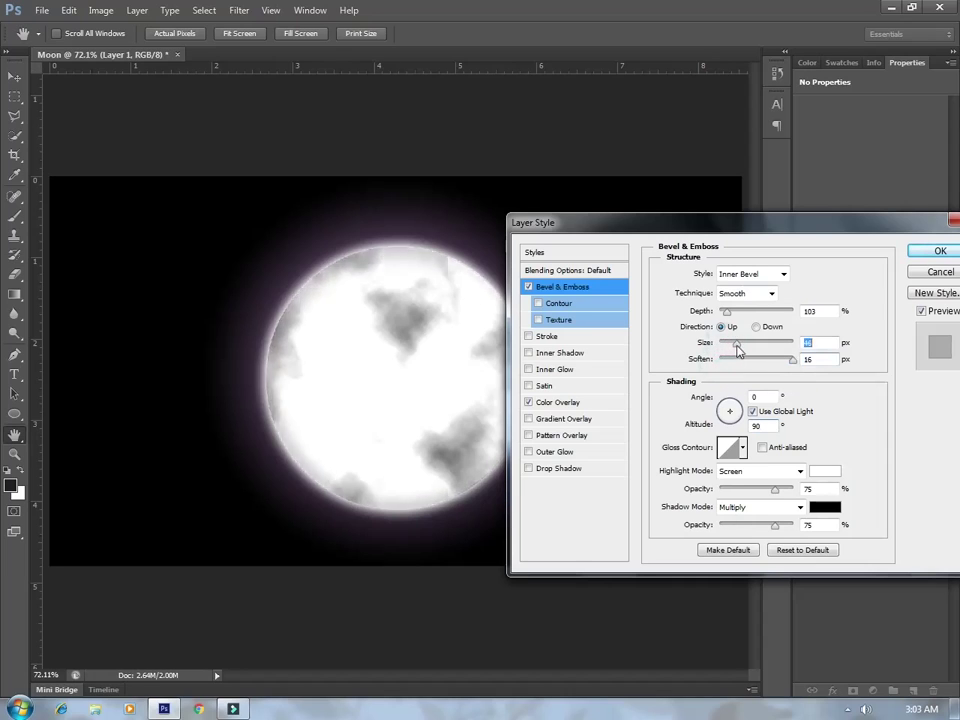
drag(737, 348, 733, 348)
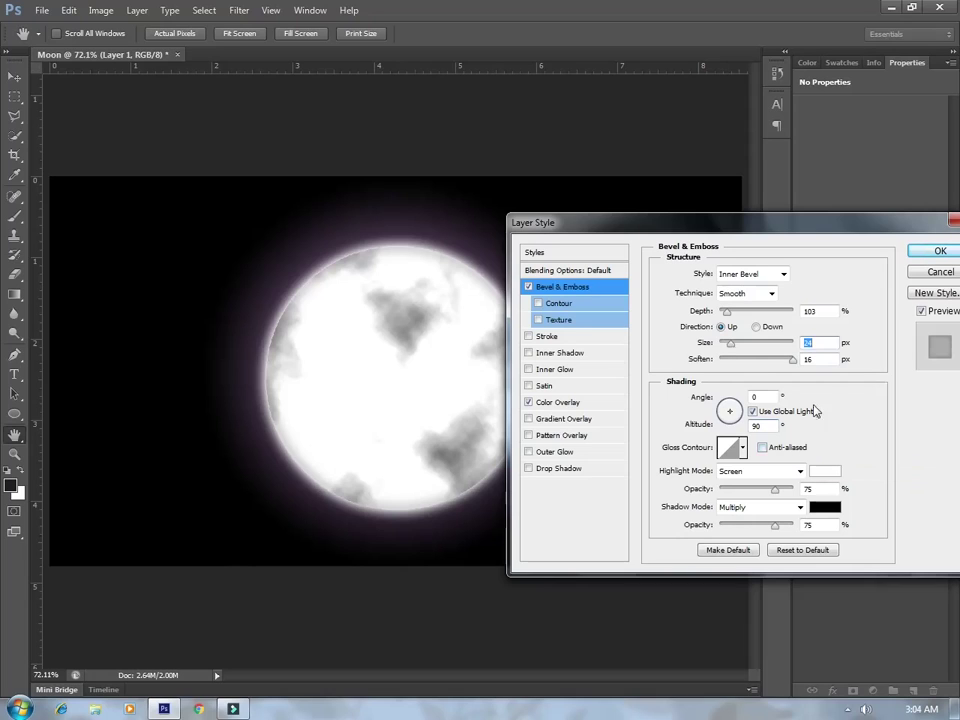
click(935, 256)
click(937, 256)
click(605, 137)
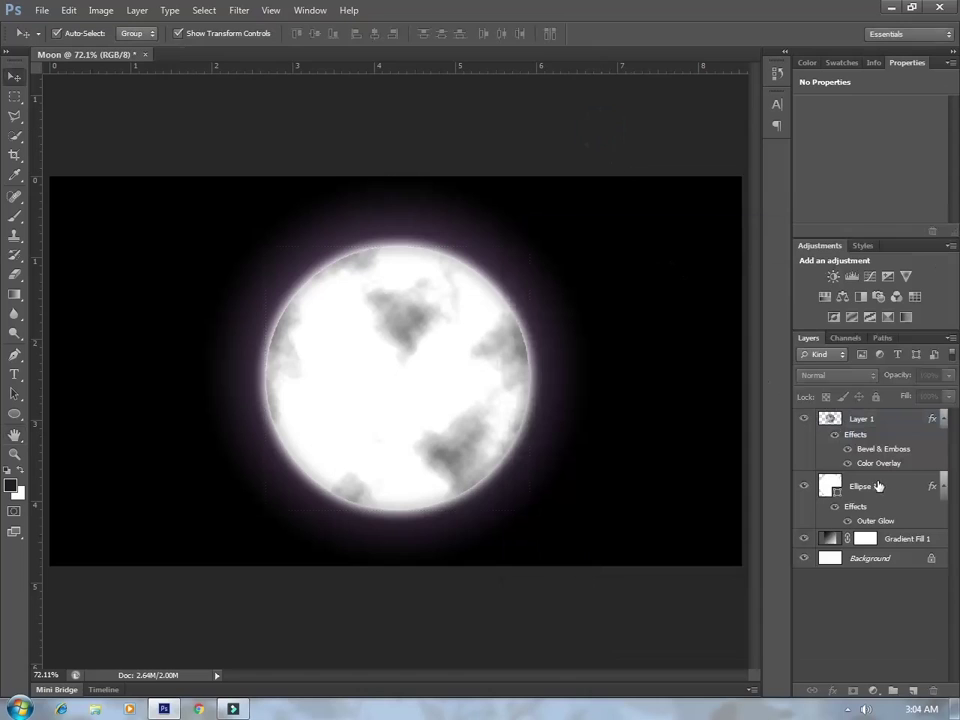
- Add an Inner Shadow to Layer 1 with 0 px distance and a larger size
click(859, 418)
click(833, 691)
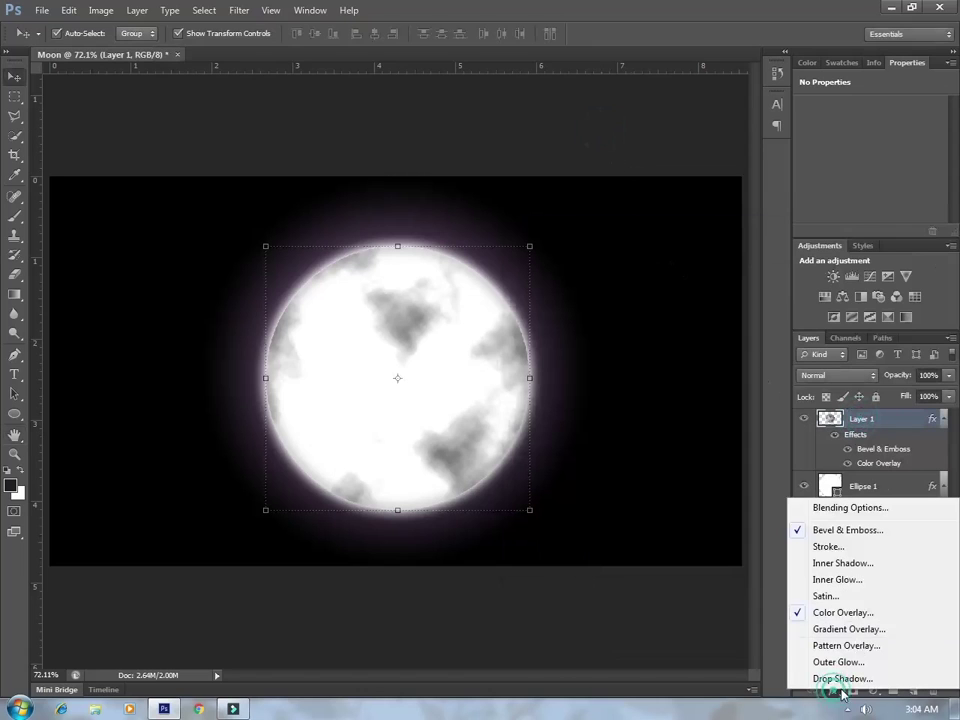
click(843, 563)
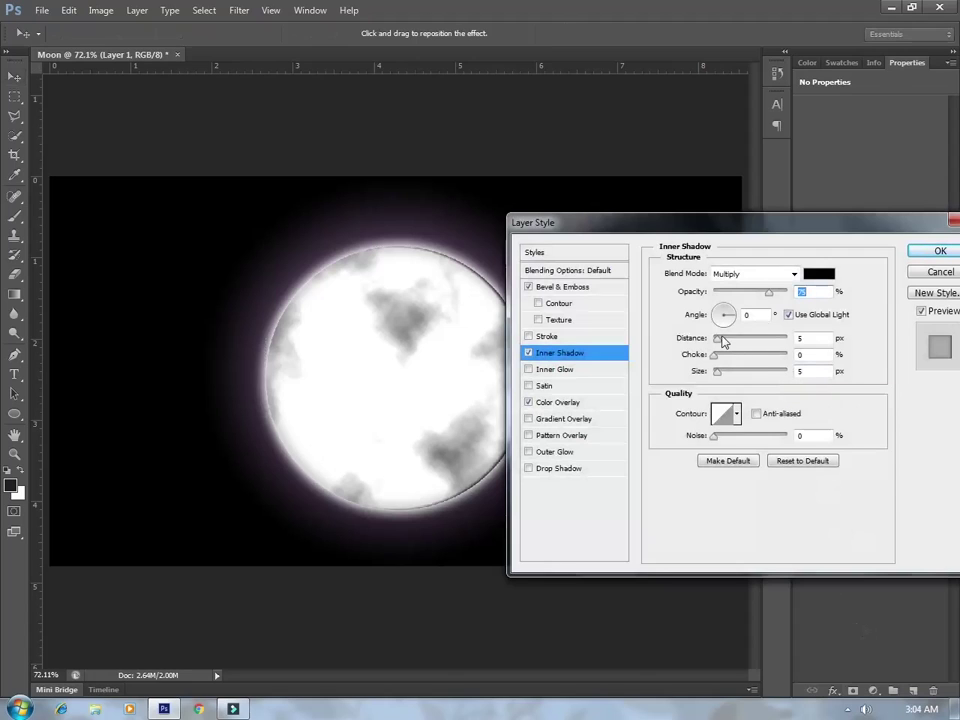
drag(721, 341, 712, 340)
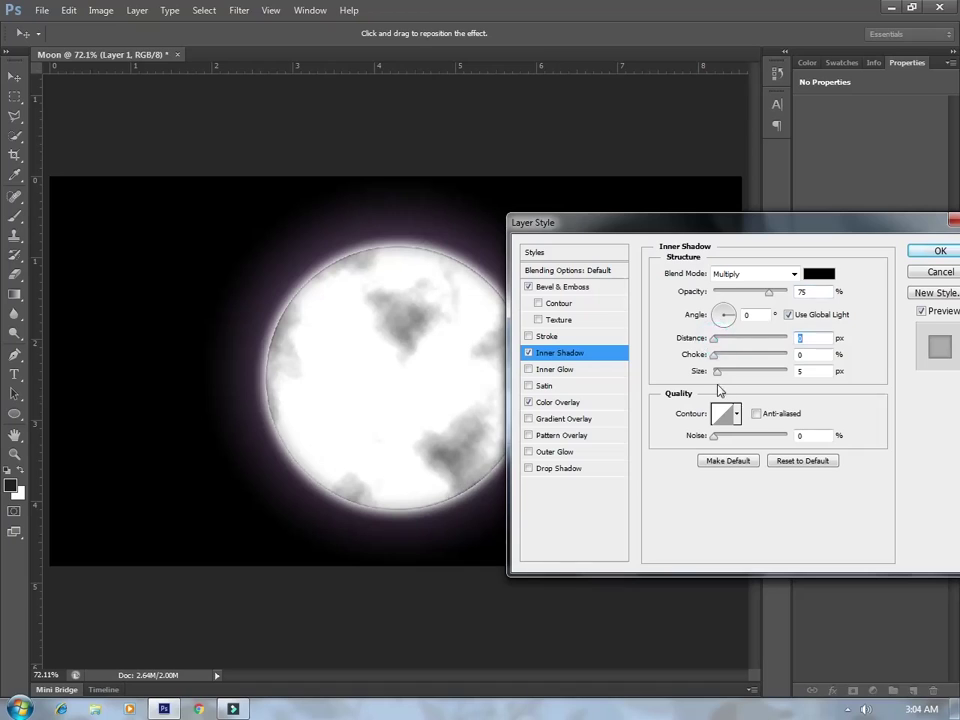
drag(718, 370, 724, 376)
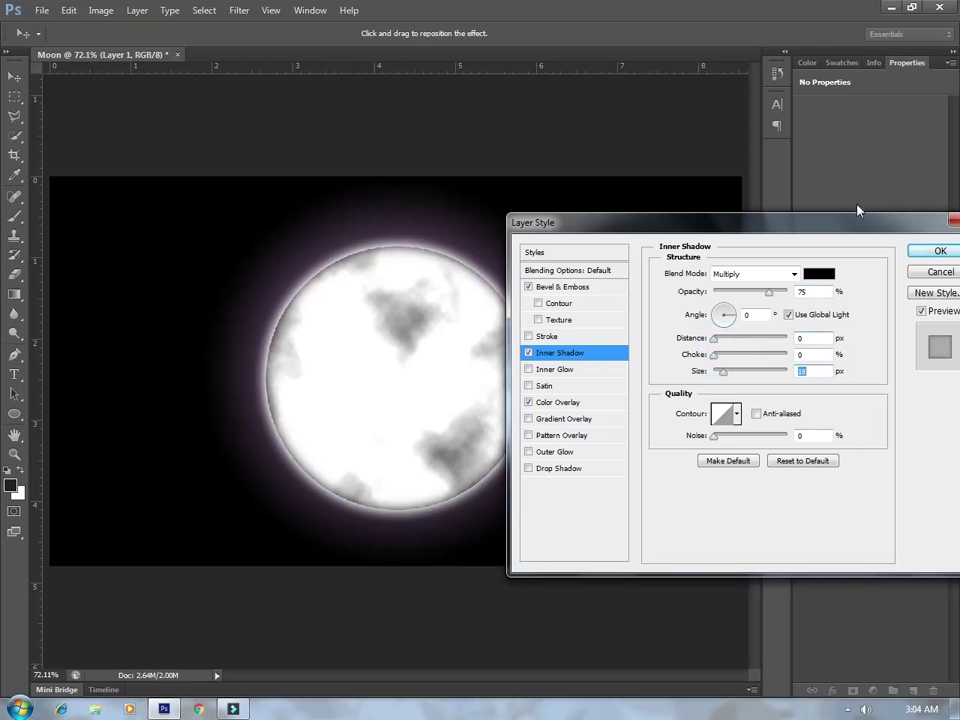
click(938, 251)
click(521, 121)
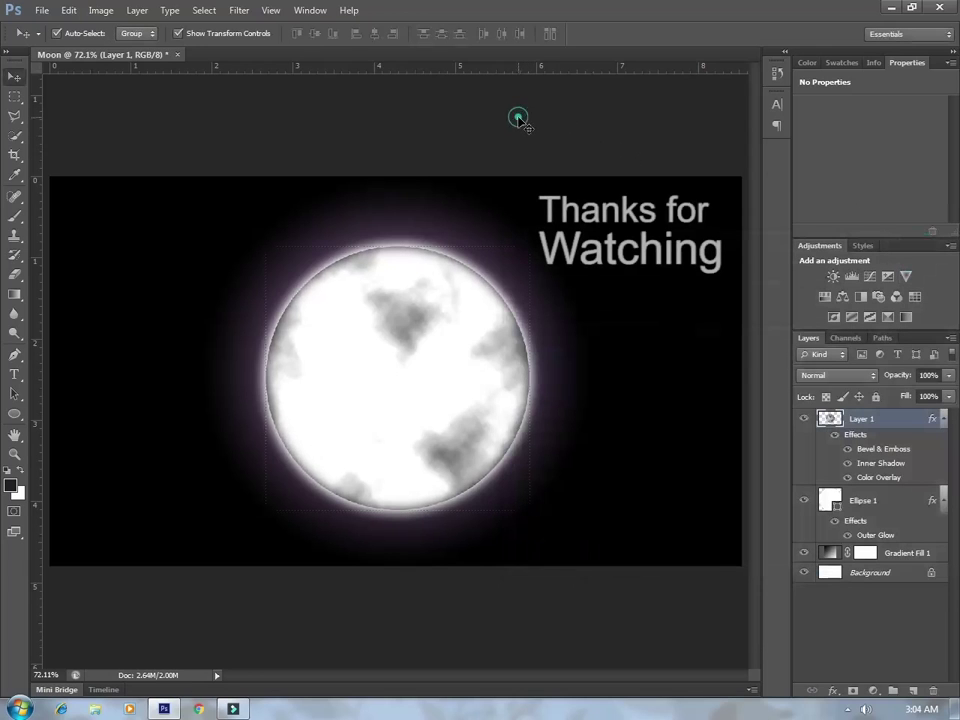